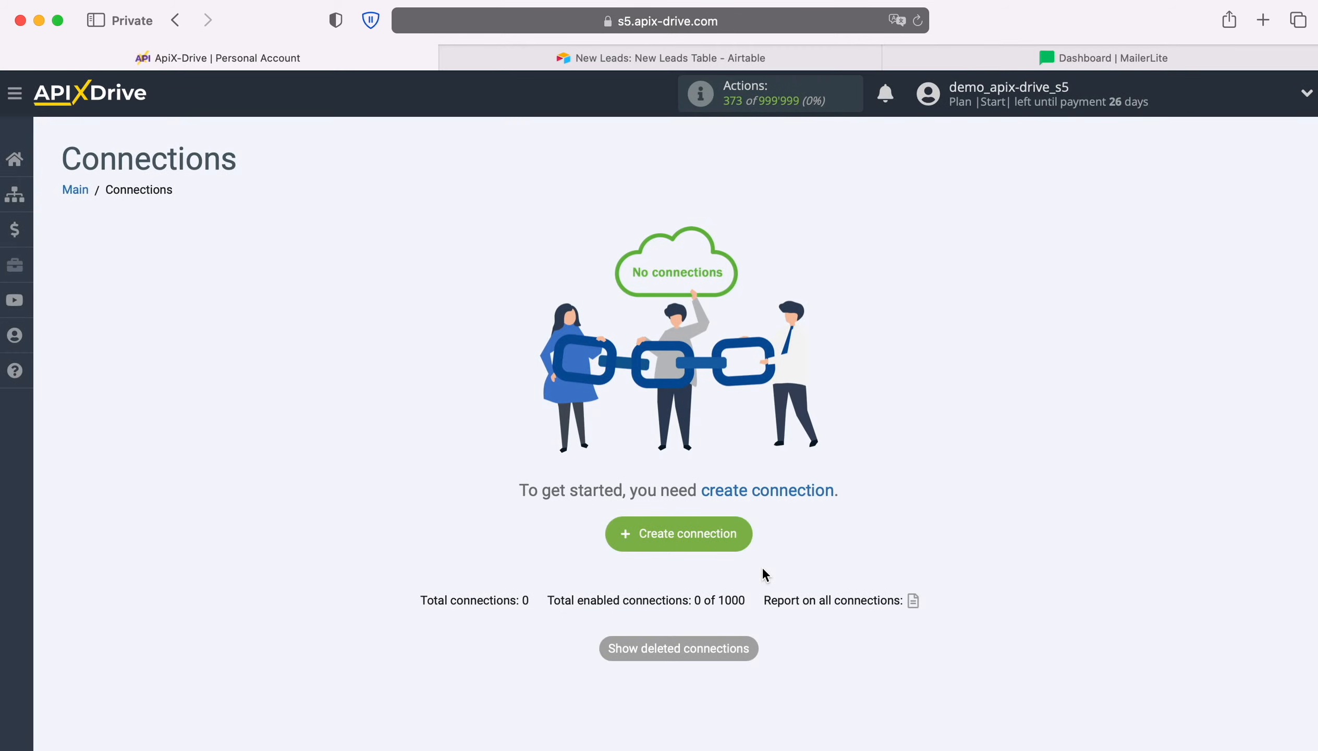
Step: Create a new connection and choose Airtable as its data source system
left_click(744, 538)
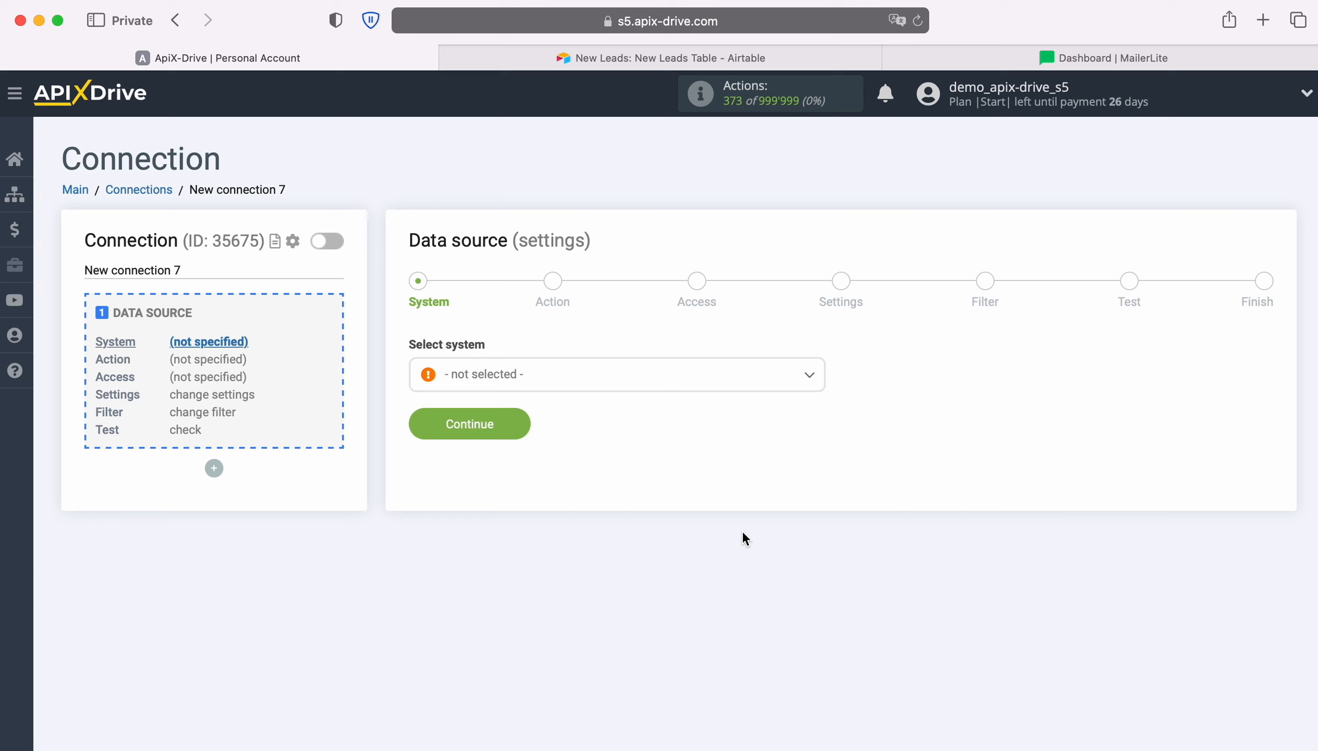
left_click(703, 384)
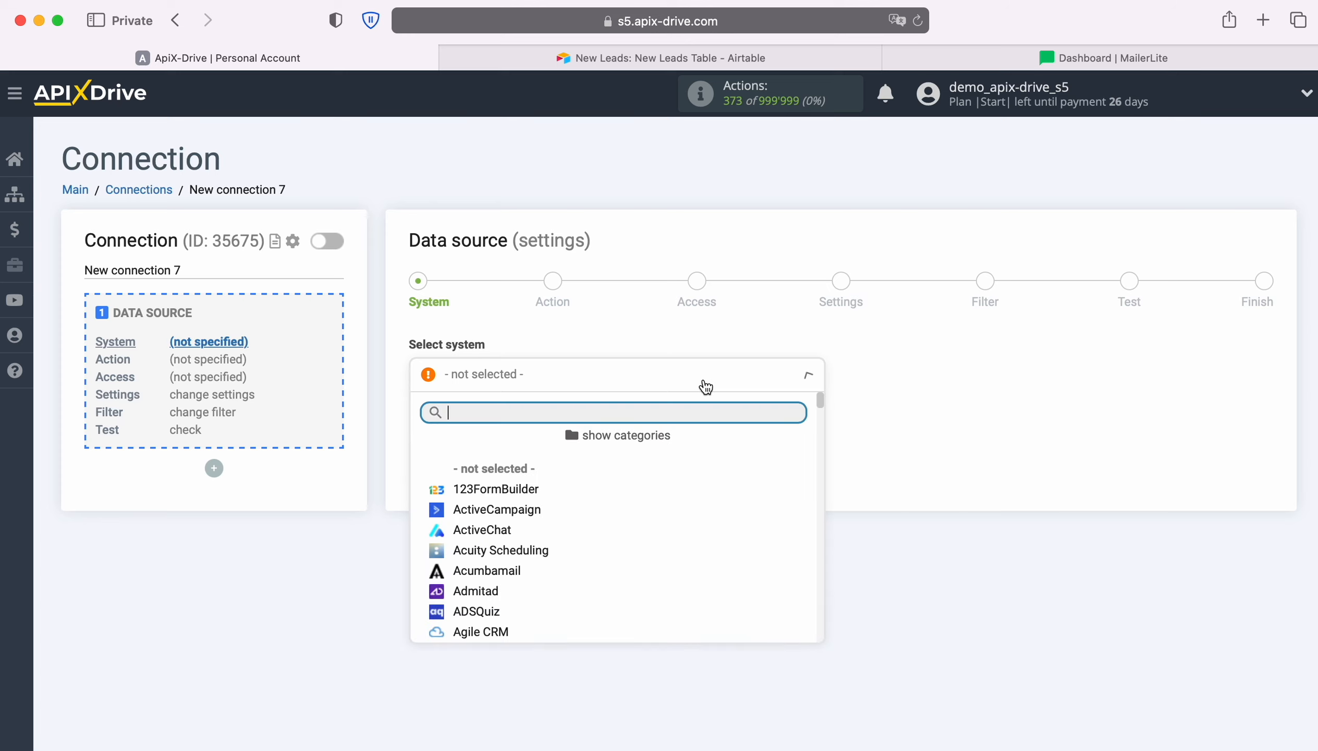
scroll(681, 492, "down", 1)
scroll(683, 509, "down", 1)
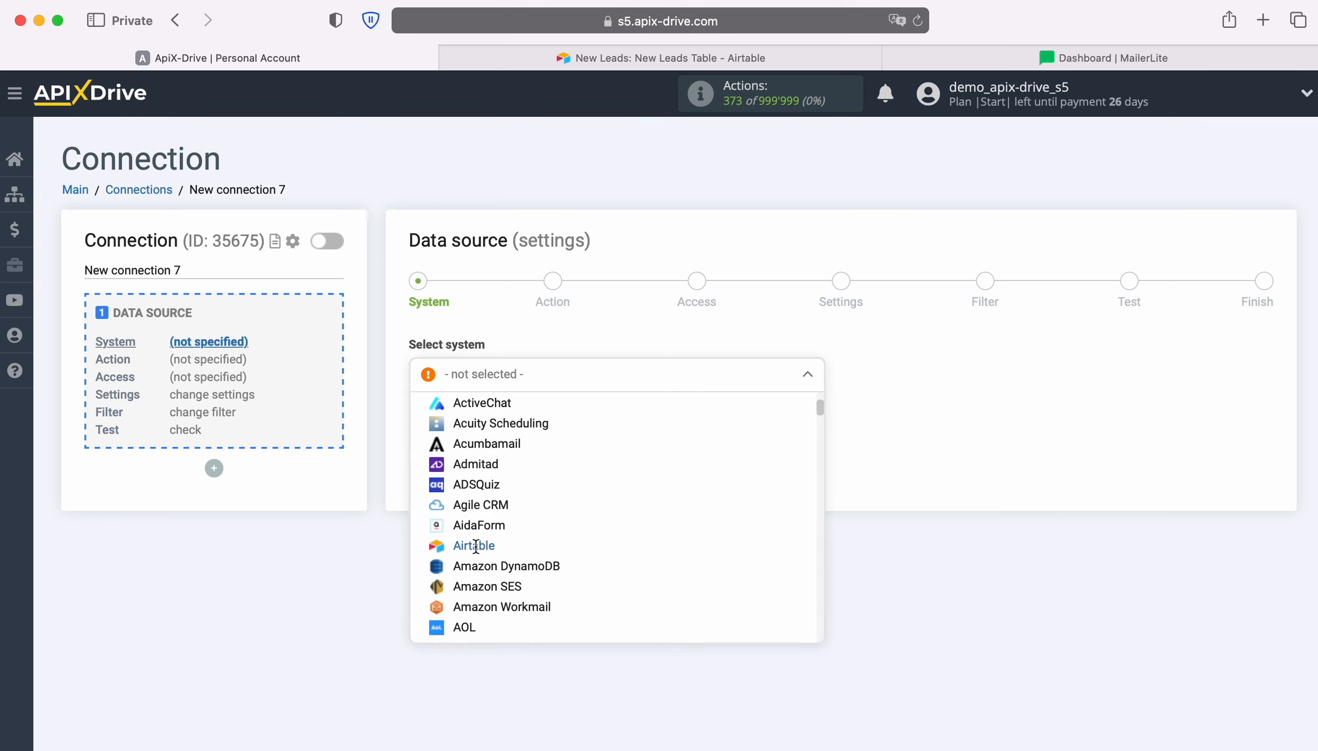
left_click(463, 544)
left_click(520, 421)
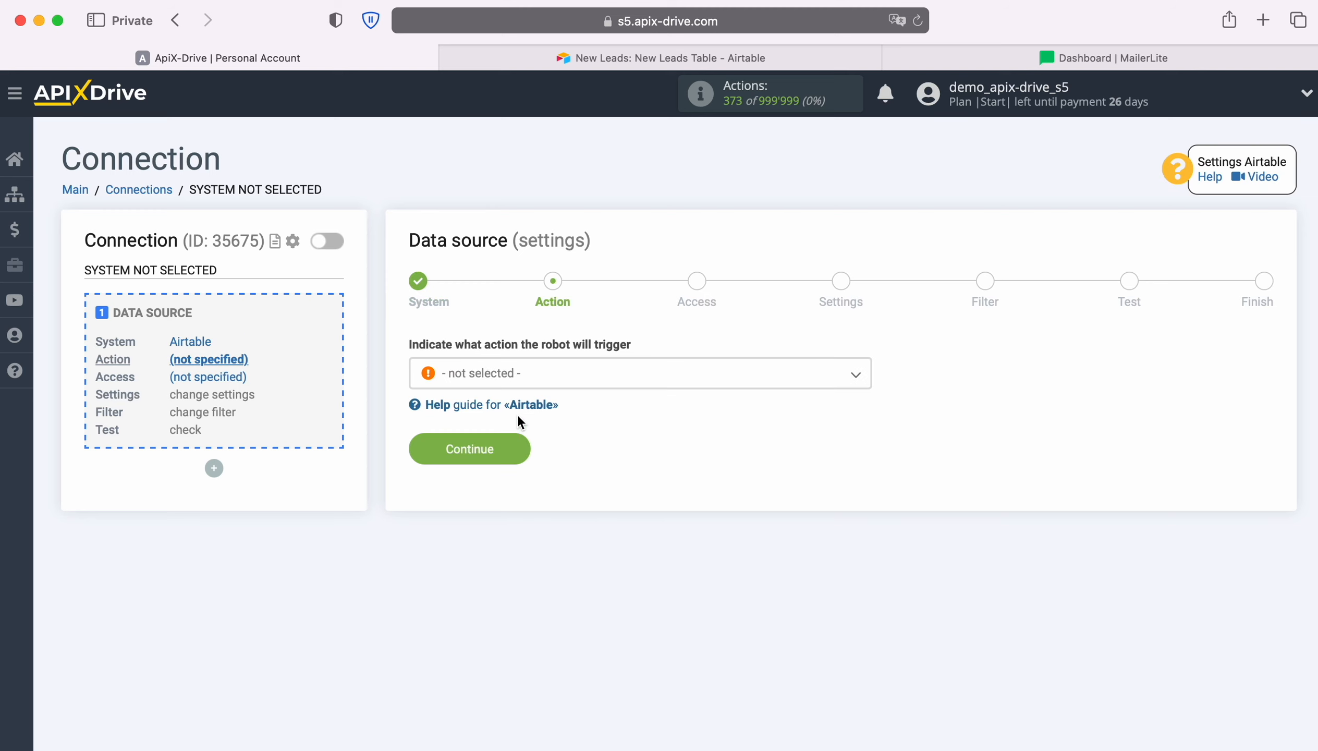
Step: Set the Airtable source action to Get ROWS (new) and continue to account access
left_click(610, 388)
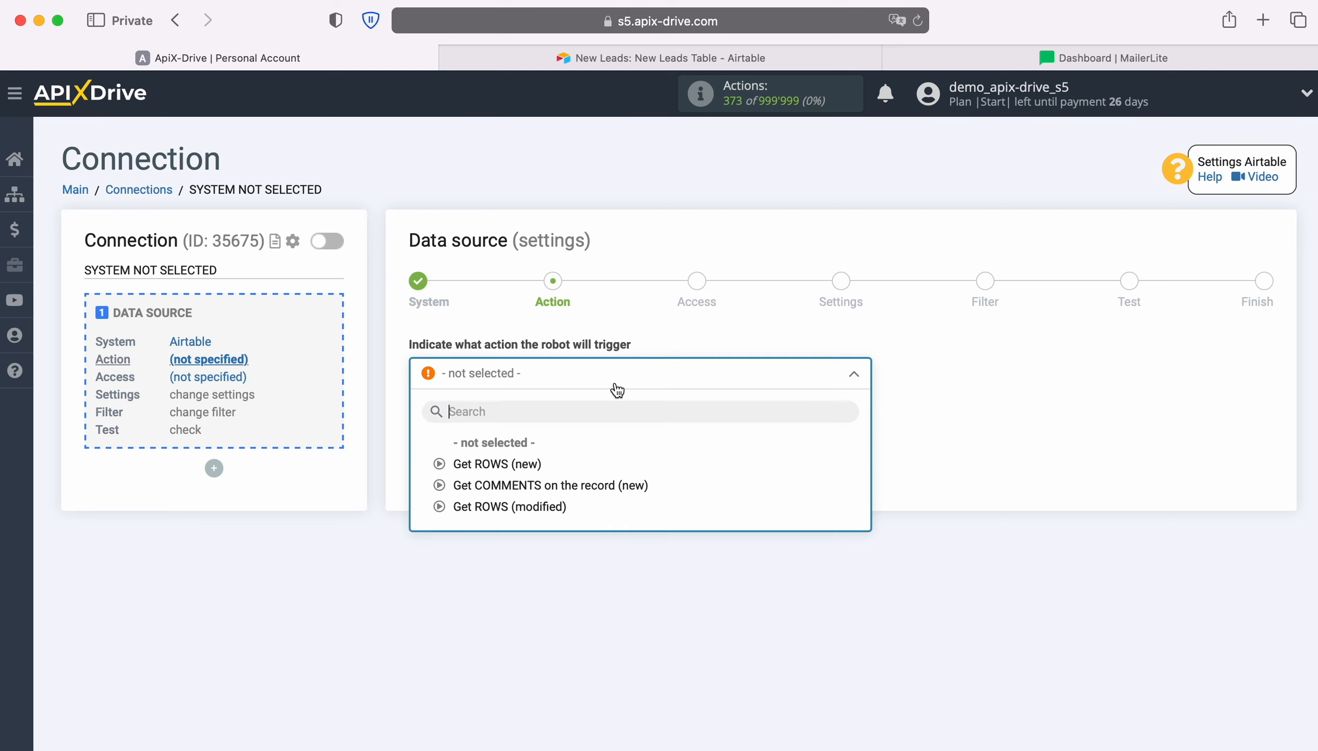
left_click(533, 464)
left_click(517, 446)
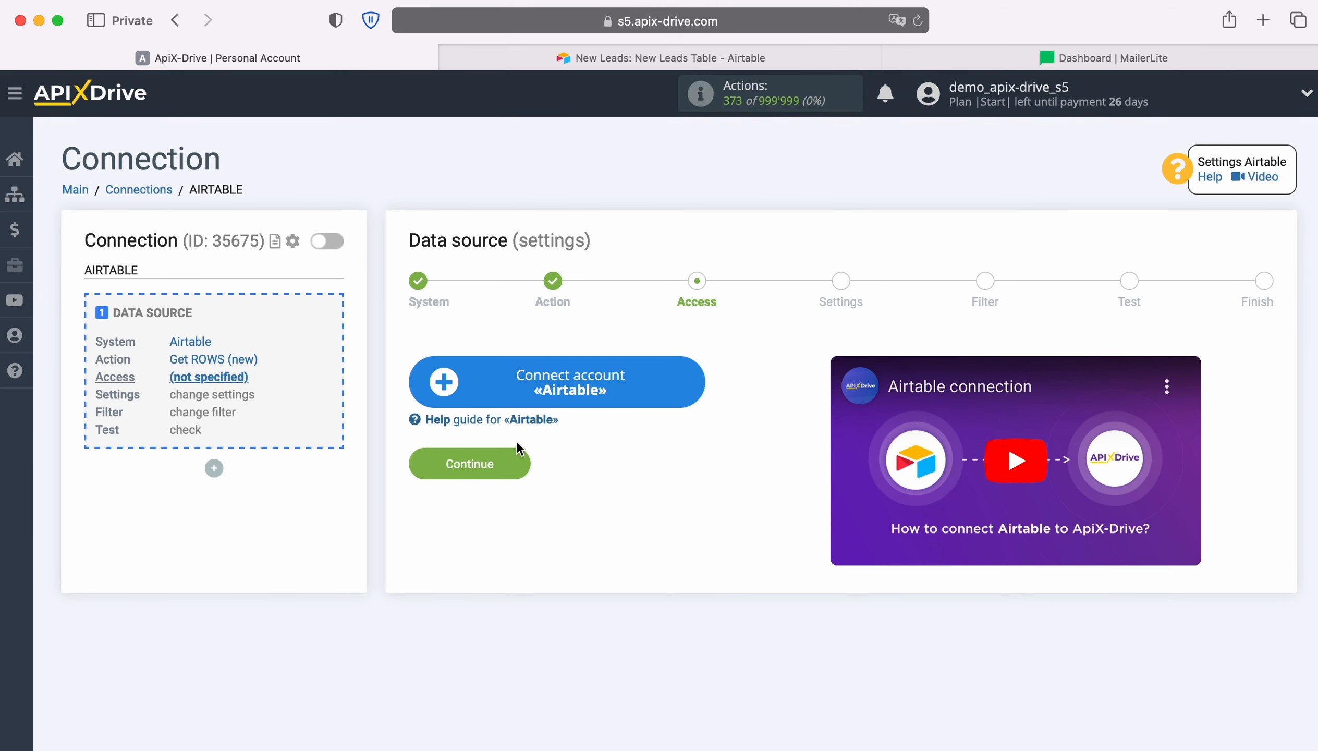
Step: Start connecting an Airtable account and sign in with the saved account e-mail and password
left_click(697, 385)
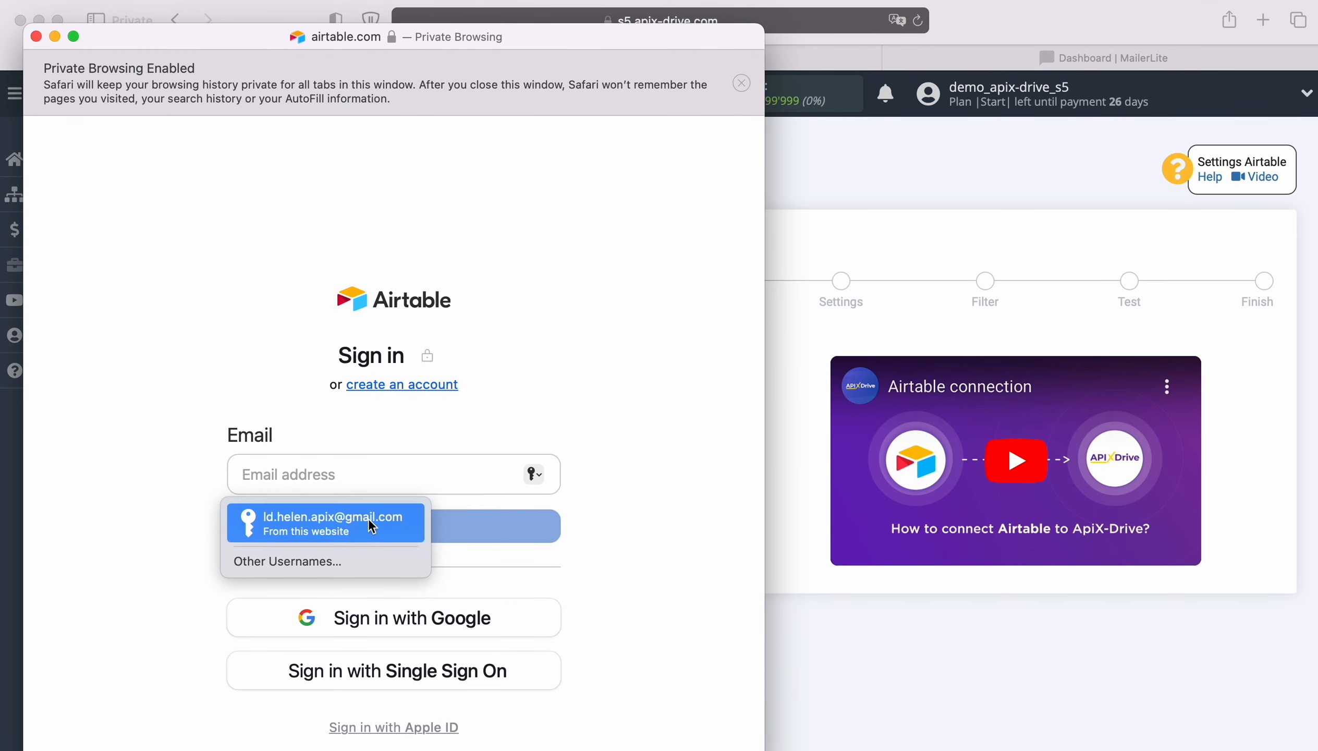
left_click(385, 528)
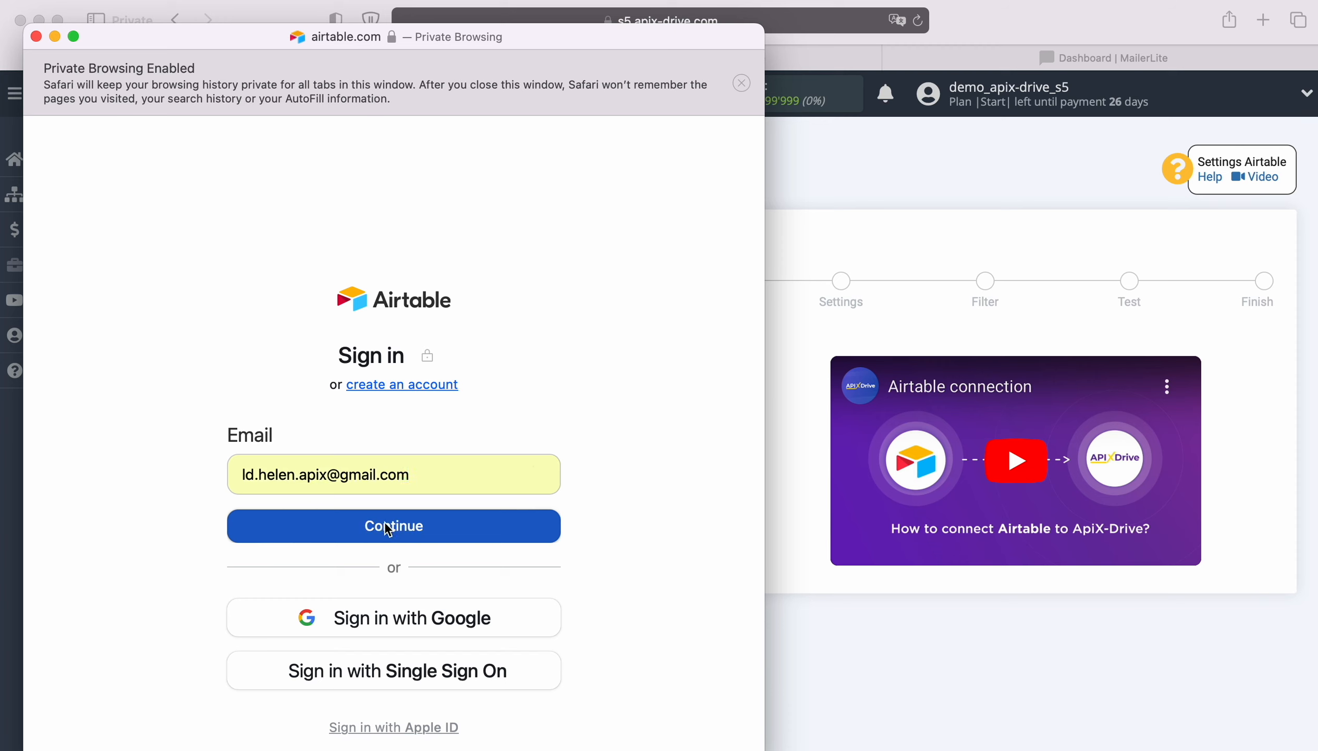
left_click(387, 528)
left_click(349, 559)
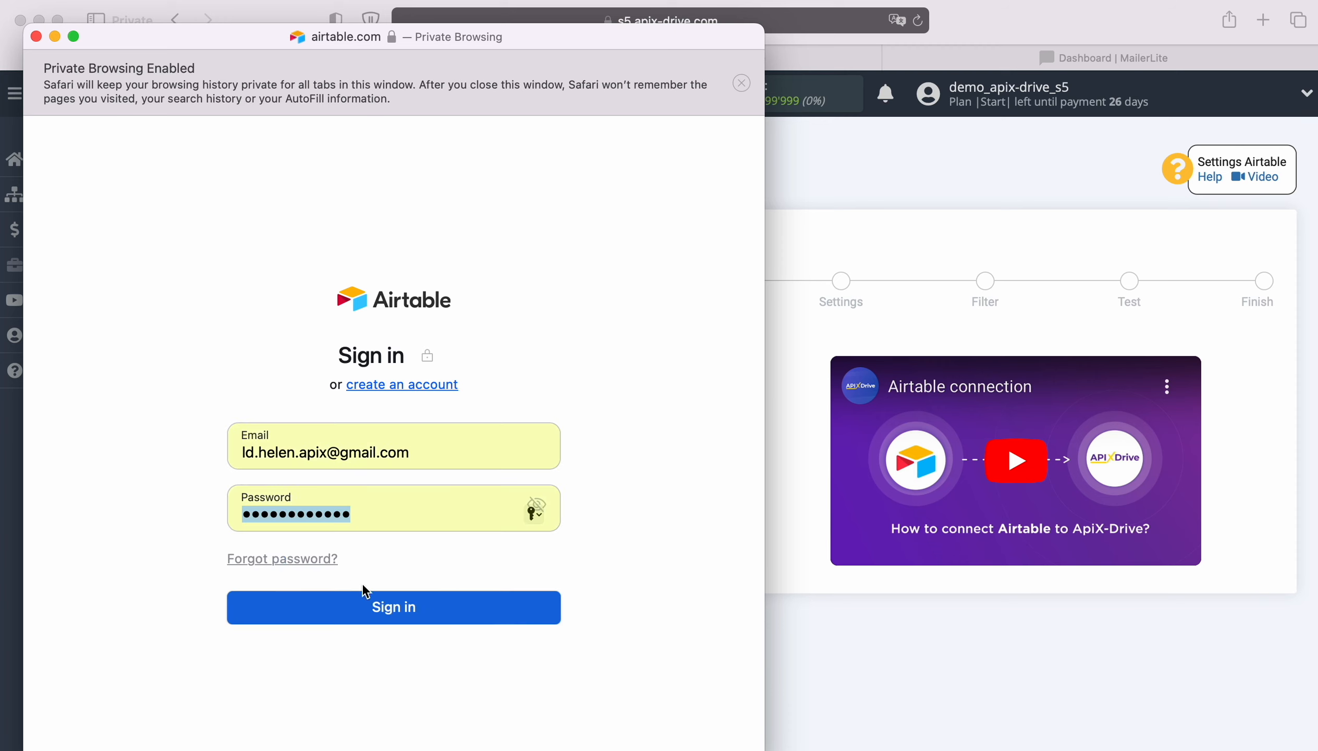
left_click(380, 609)
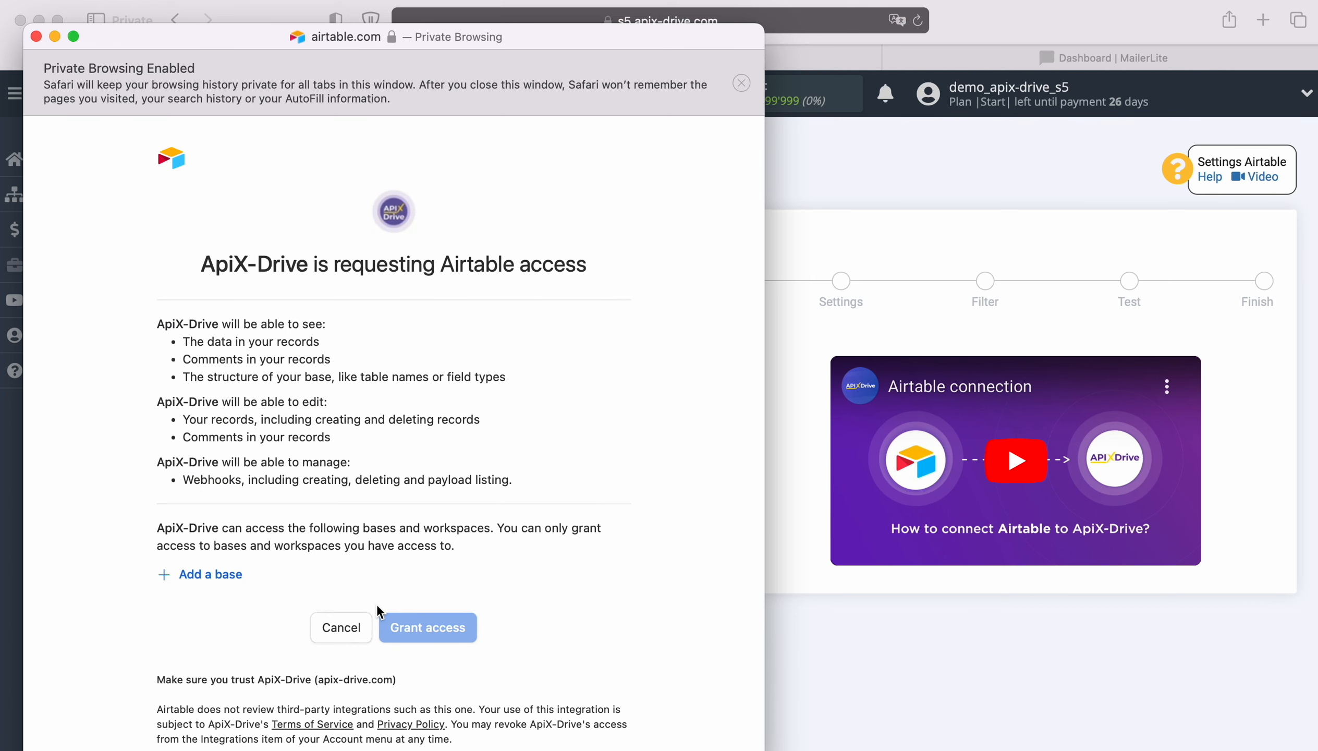
Step: Add the New Leads and New Orders bases to ApiX-Drive's Airtable permissions and grant access
left_click(205, 582)
left_click(232, 542)
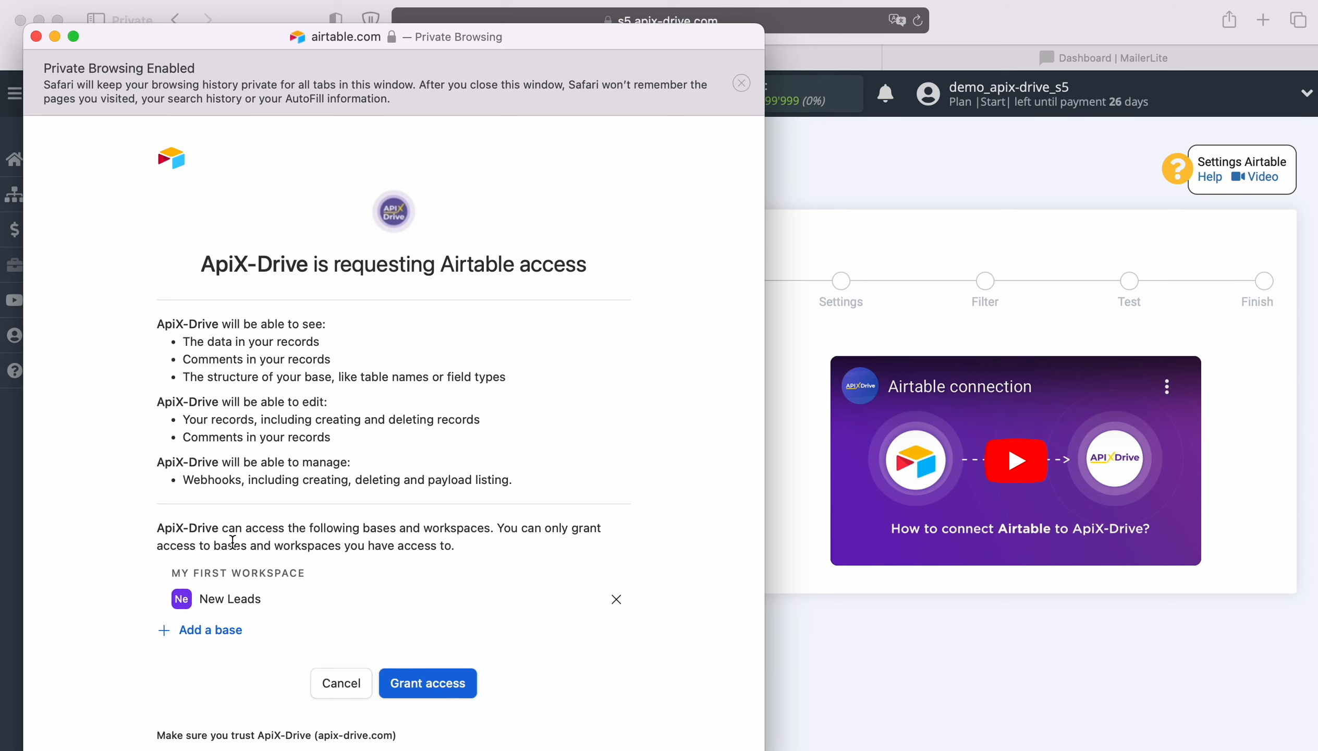
left_click(212, 629)
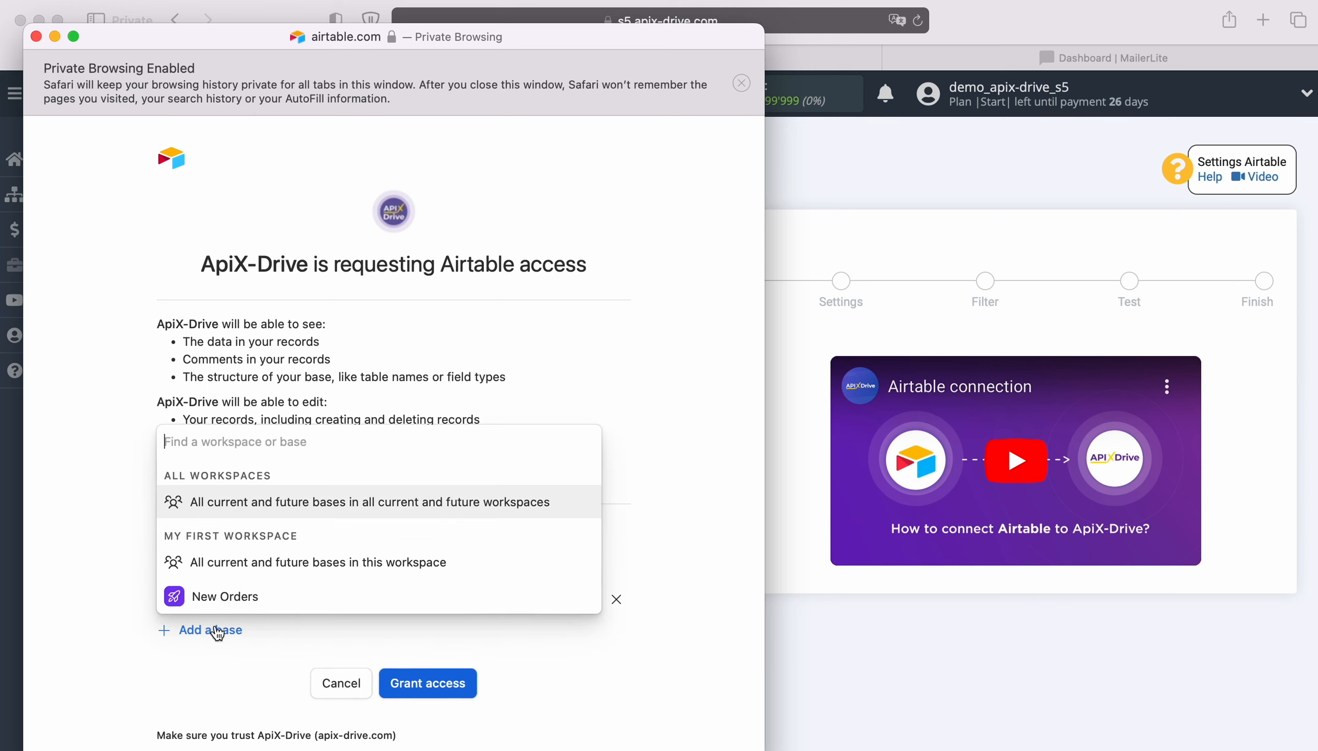
left_click(220, 595)
scroll(510, 605, "down", 3)
left_click(470, 621)
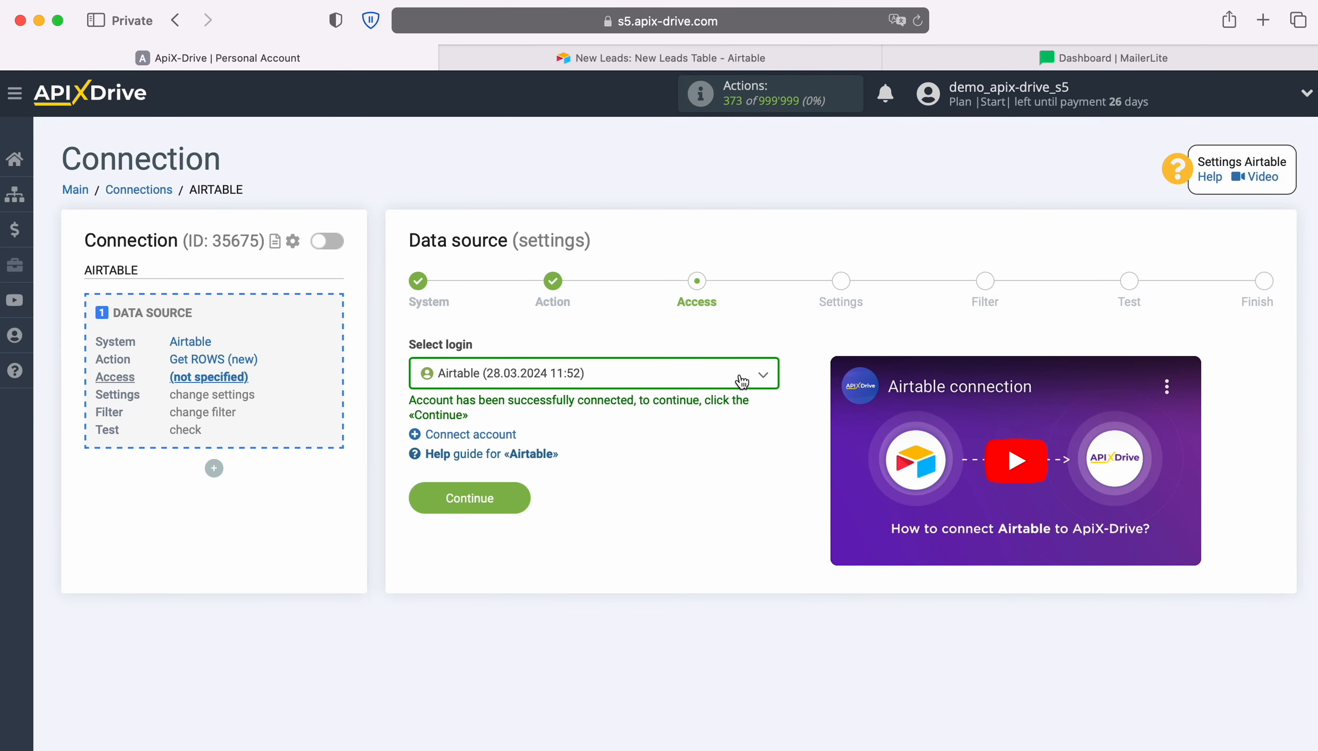
Step: Select the newly connected Airtable login for the data source and continue to its settings
left_click(742, 382)
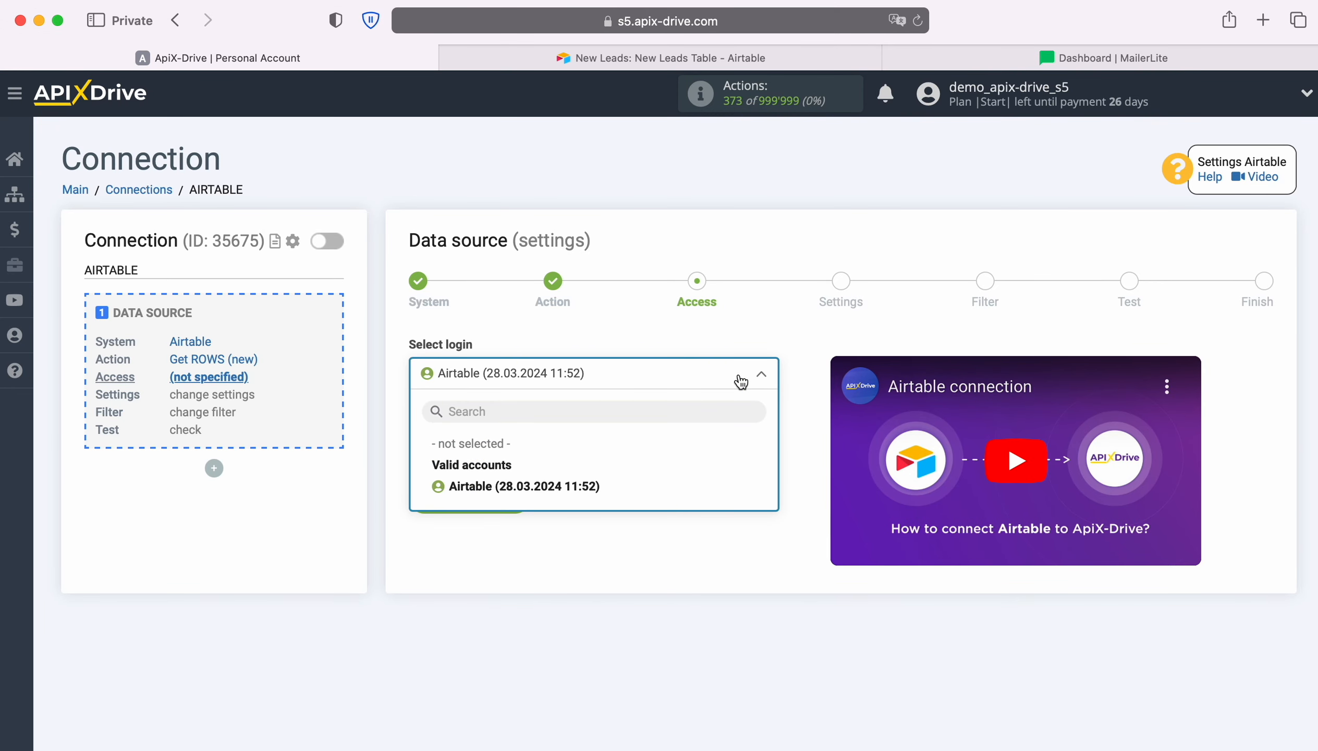
left_click(590, 487)
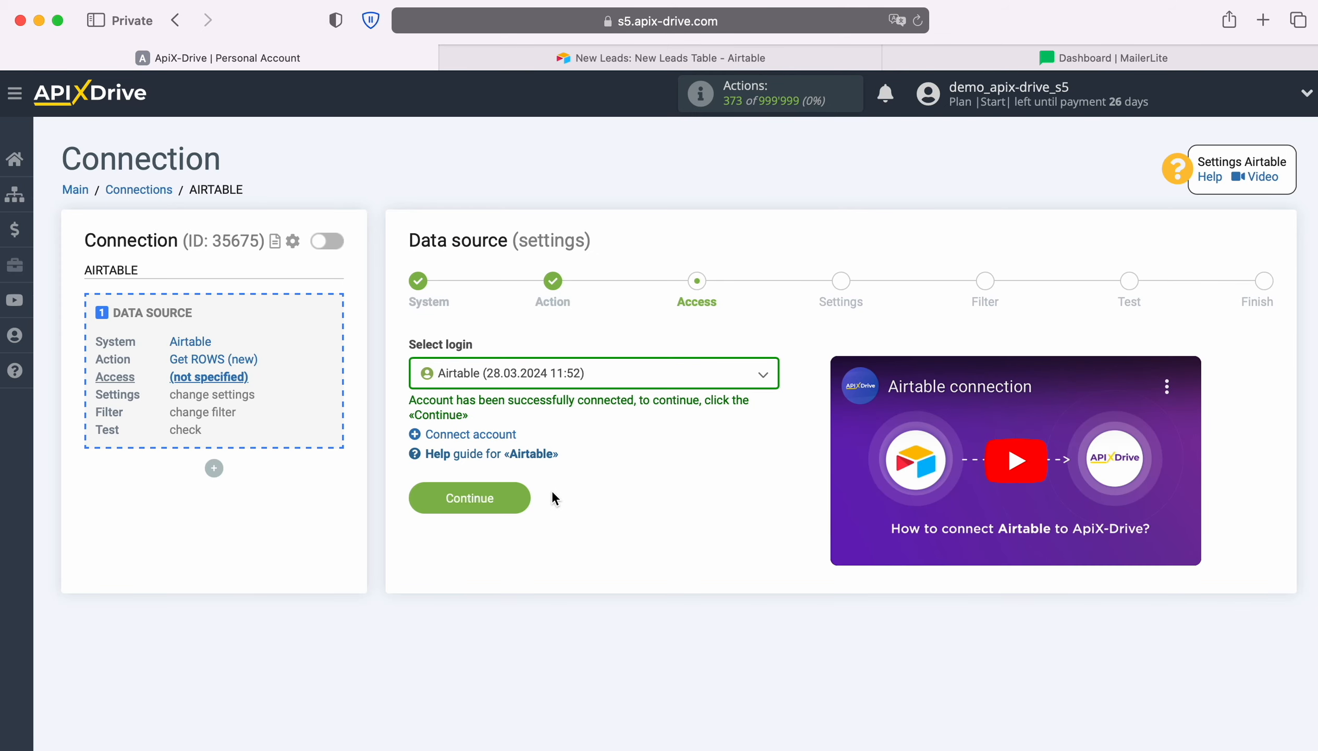
left_click(525, 494)
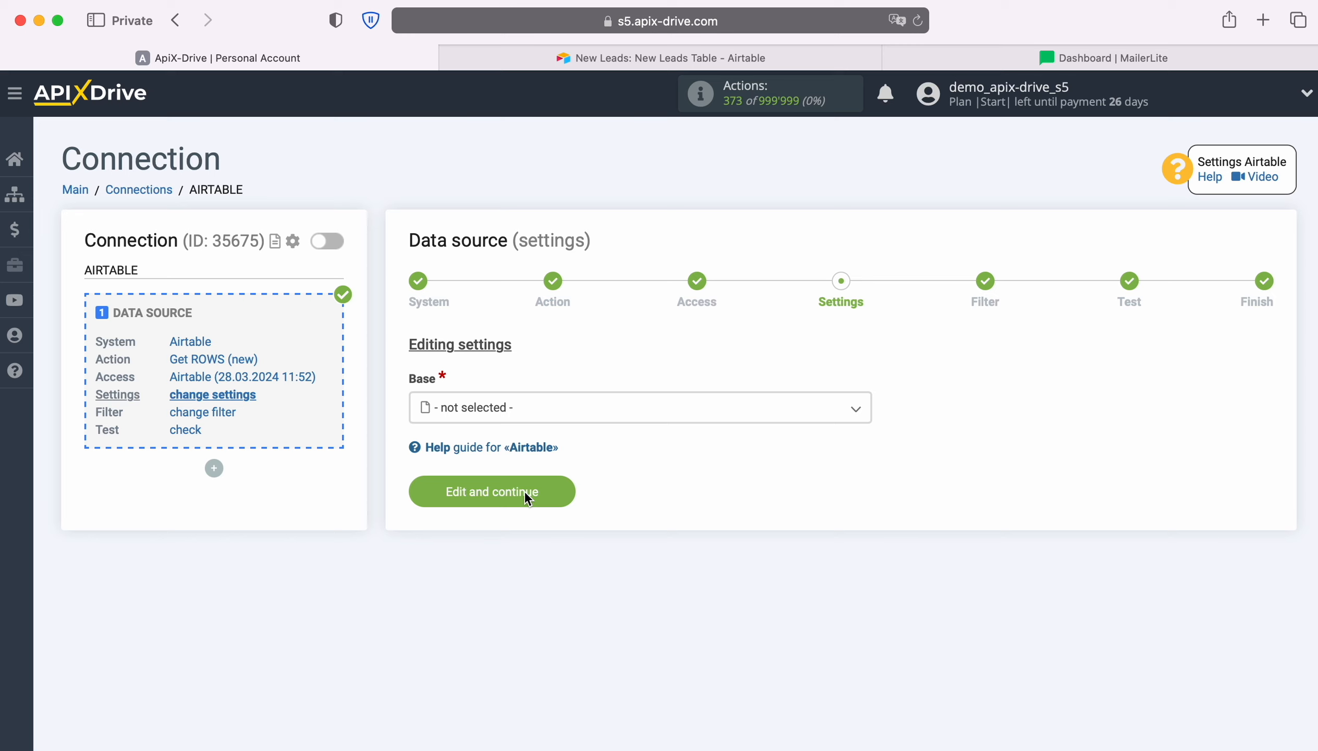
Step: Set the source base to New Leads and the table to New Leads Table, and open the choices for the Created time column
left_click(590, 406)
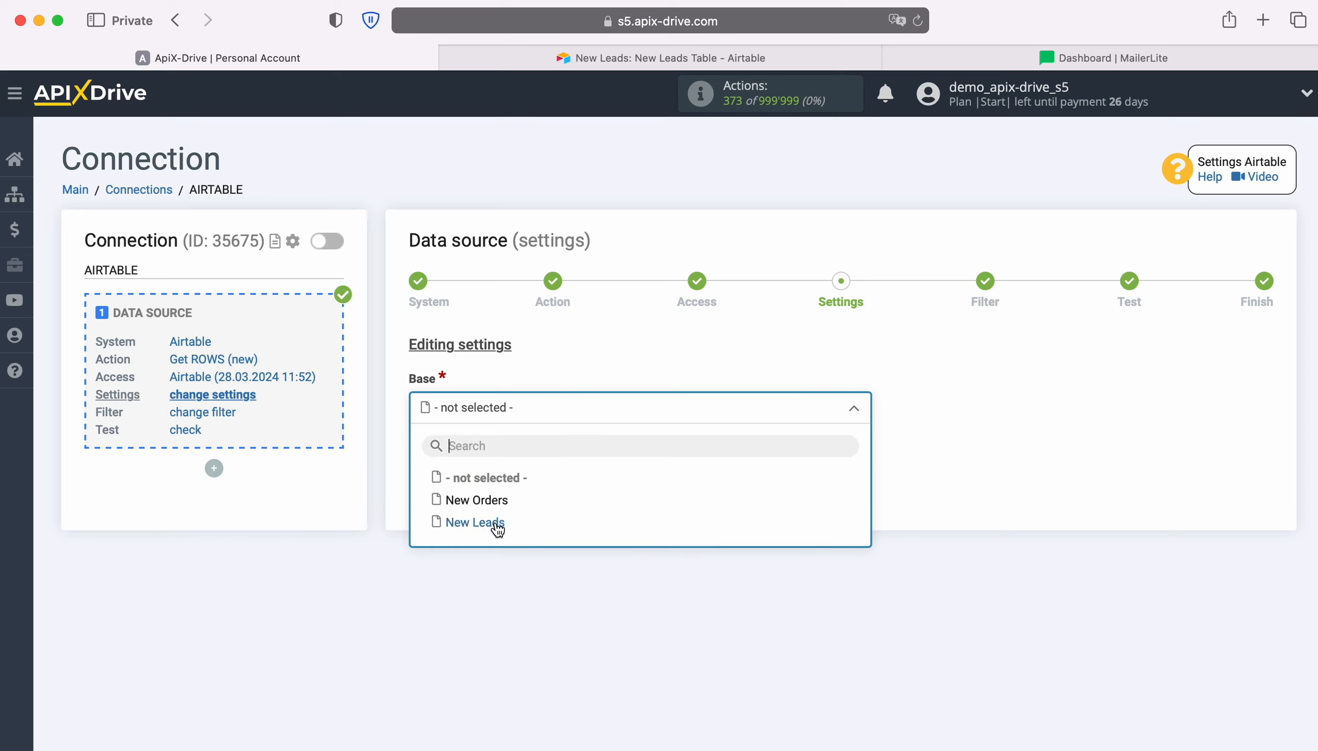
left_click(497, 529)
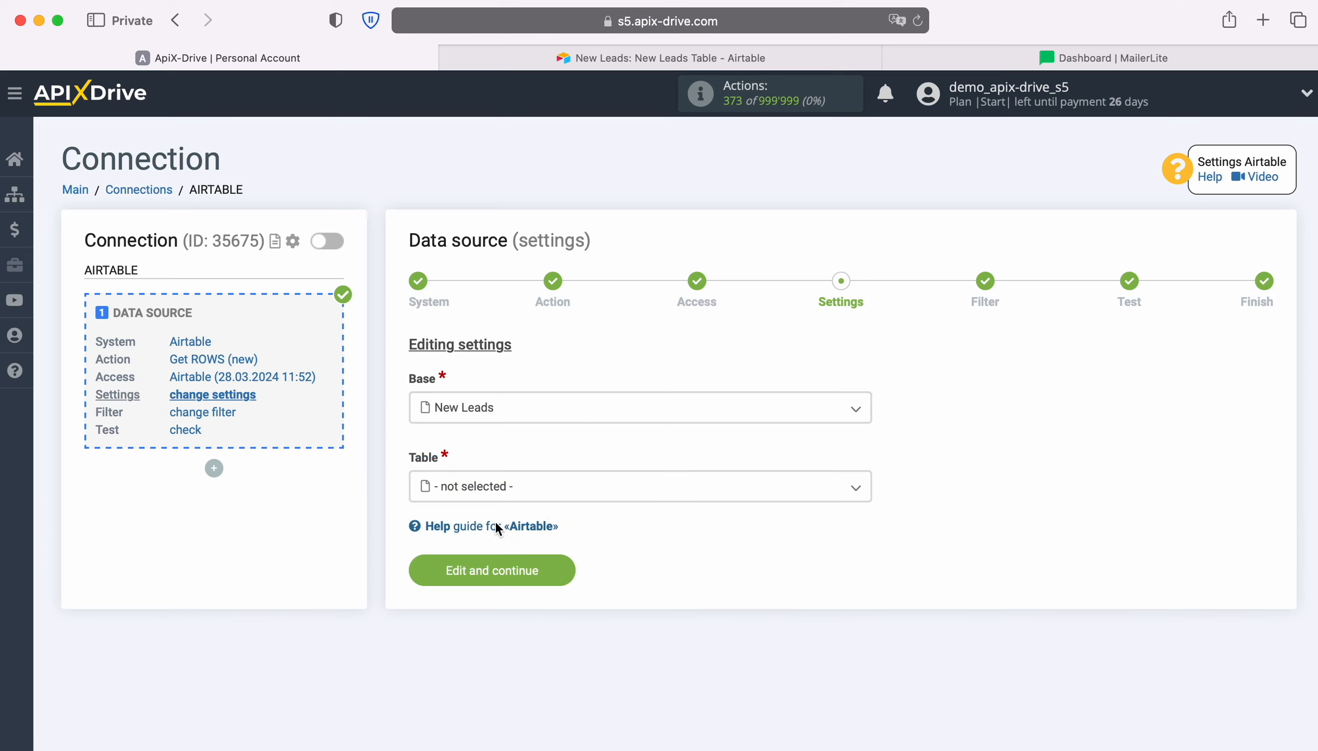
left_click(529, 488)
left_click(518, 577)
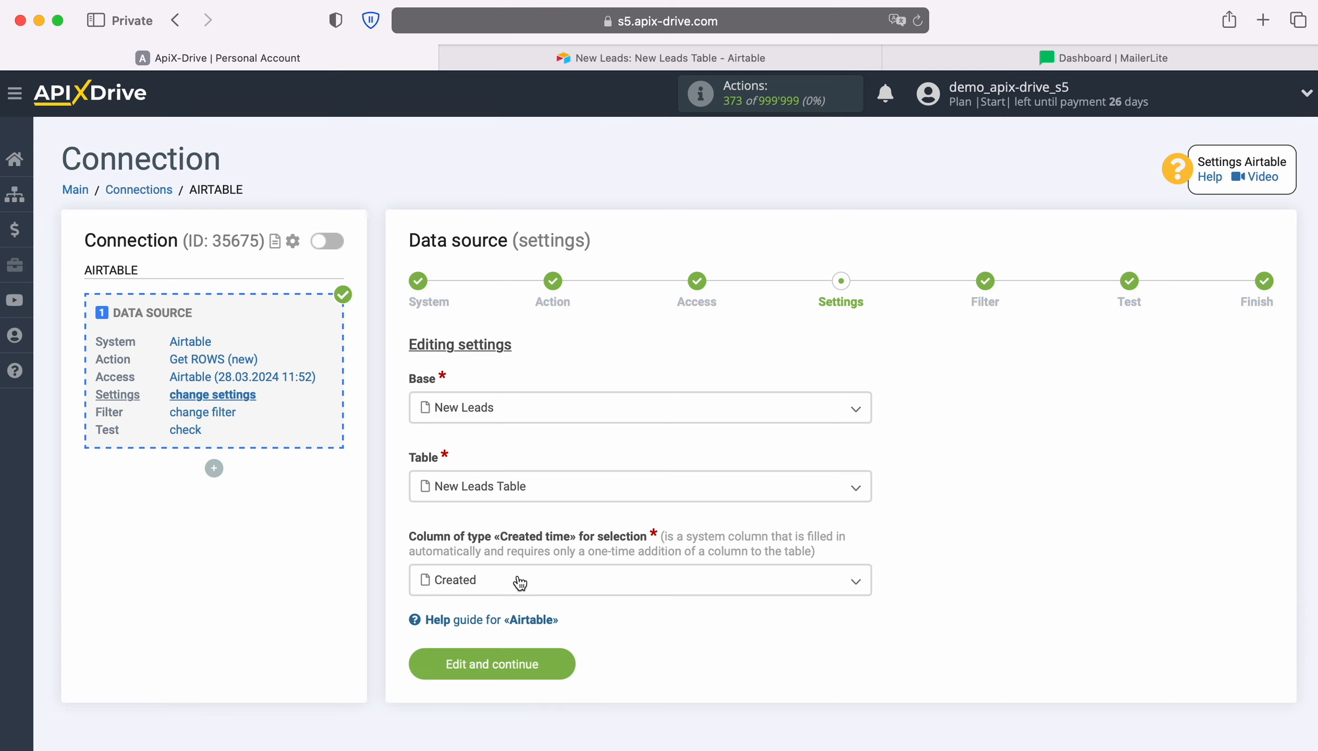
left_click(637, 584)
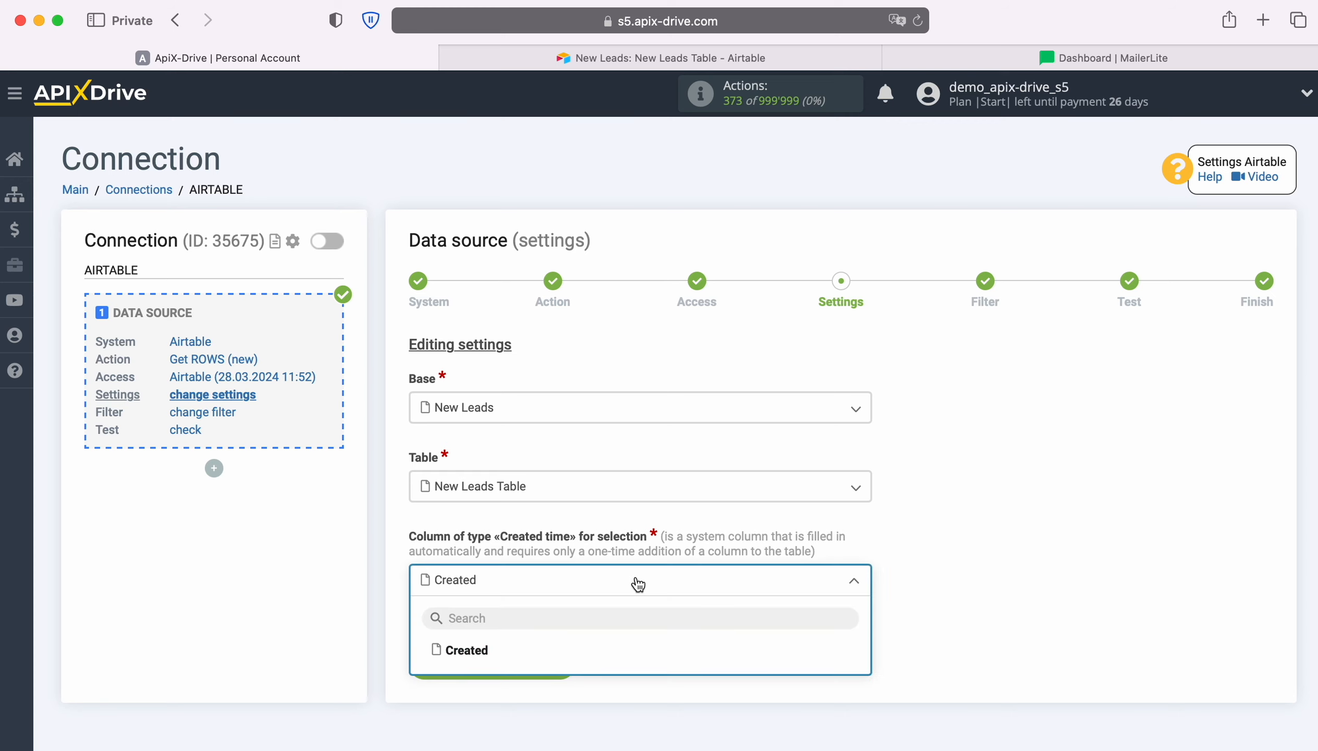
Step: Switch to the New Leads Table in Airtable and look up the Created time type among the new field options
left_click(570, 64)
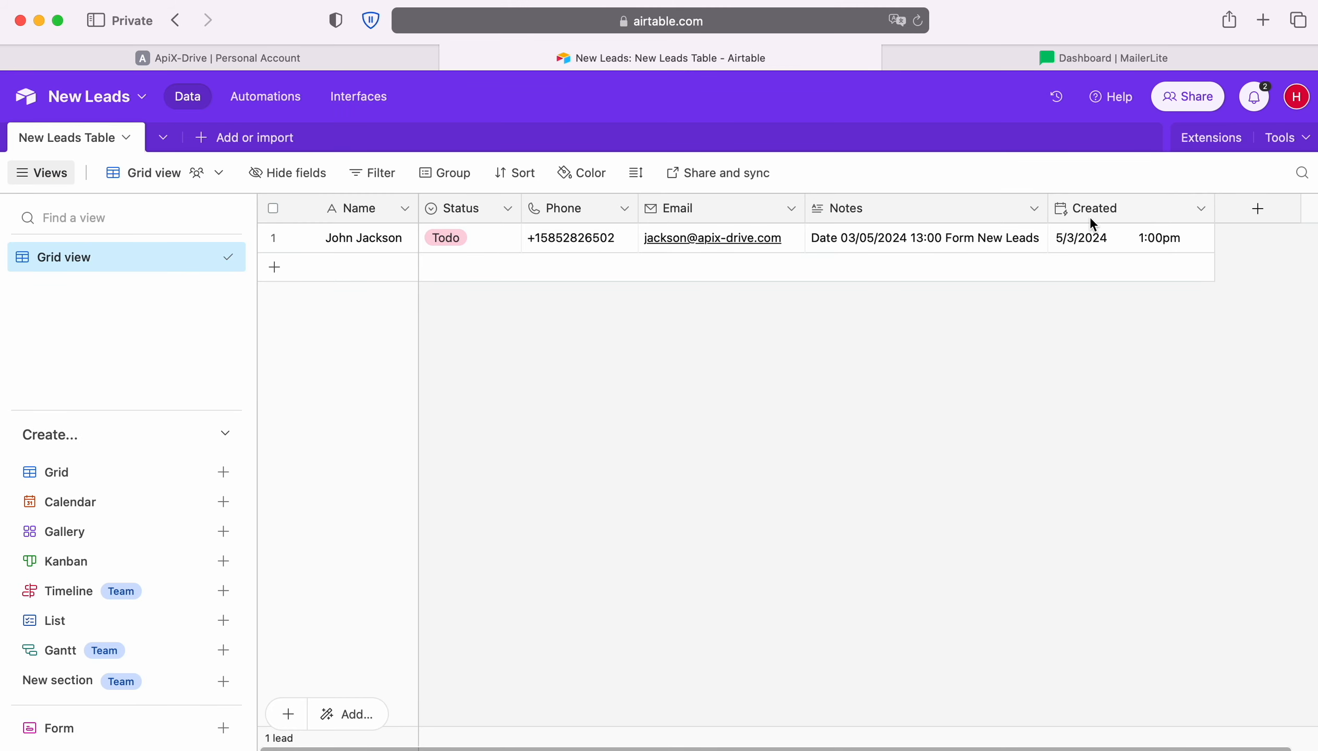
left_click(1259, 213)
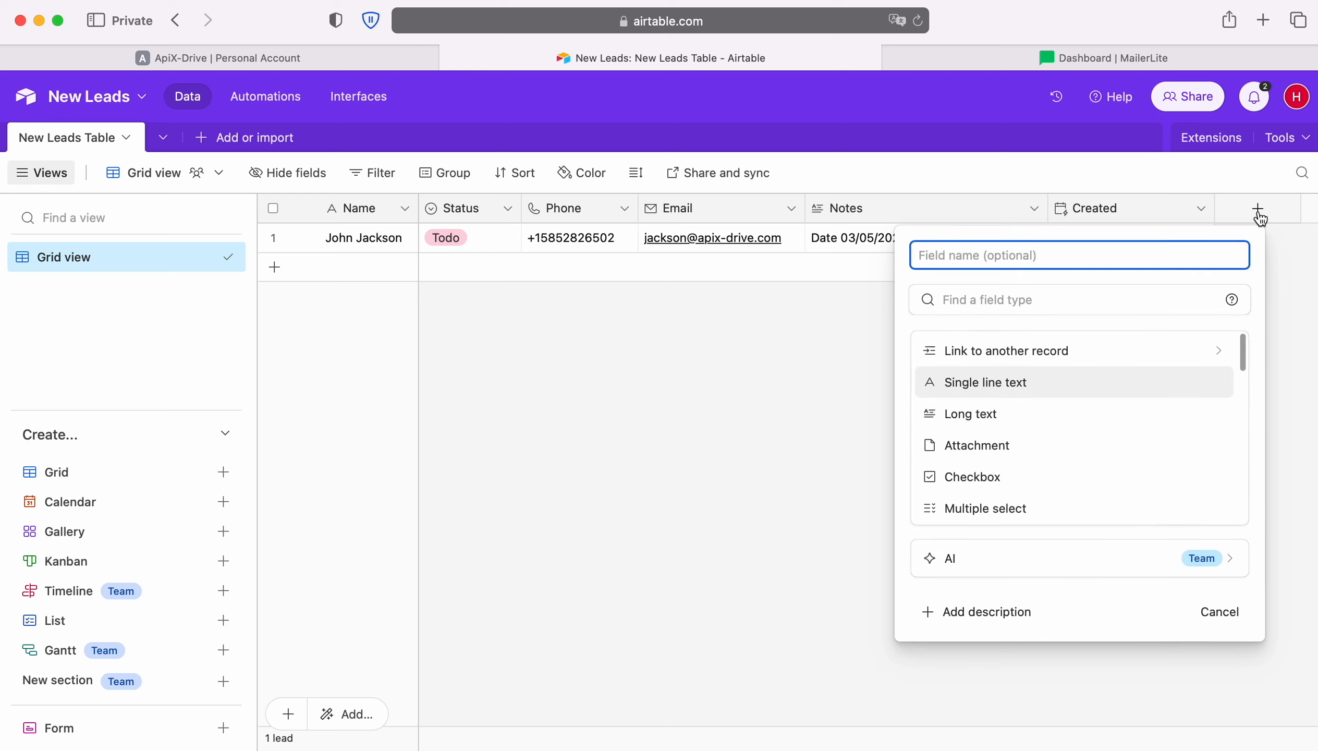
scroll(1136, 434, "down", 5)
scroll(1136, 447, "down", 10)
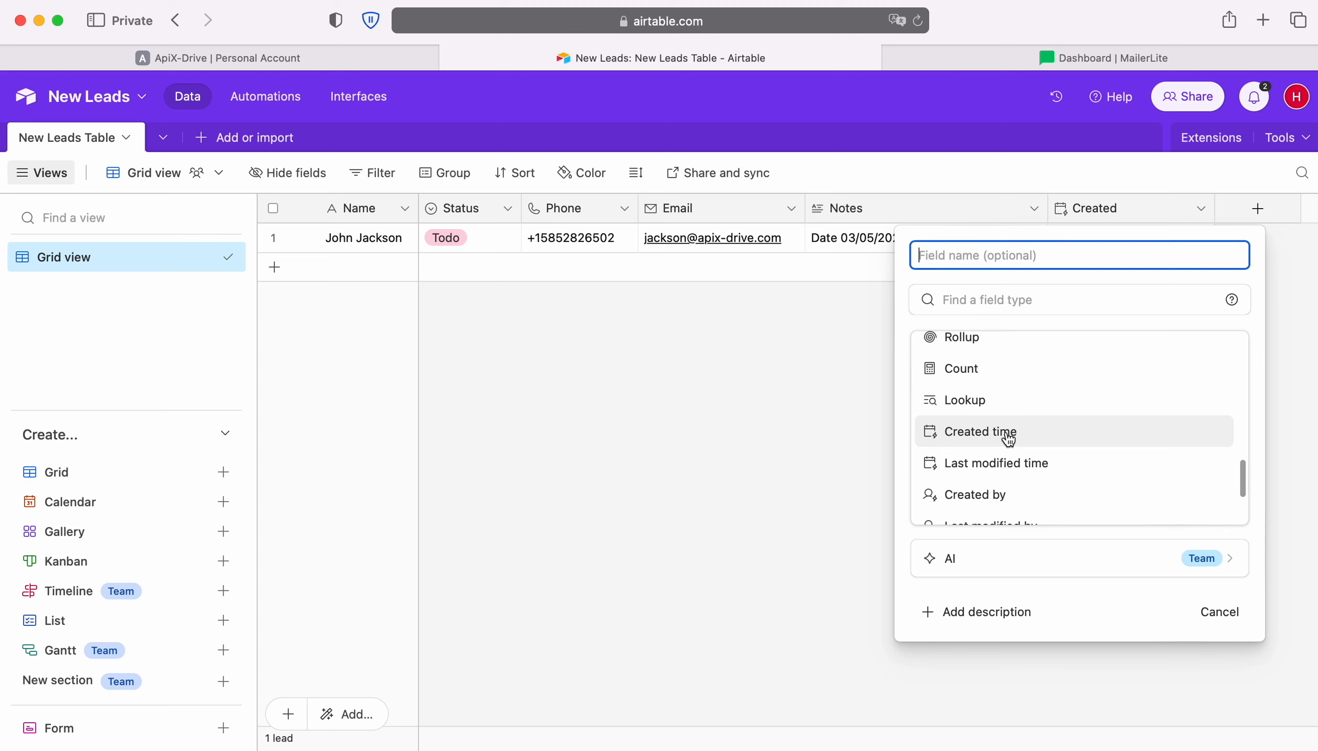
left_click(574, 417)
Step: Switch back to ApiX-Drive and save the source settings with Created as the Created time column
left_click(161, 60)
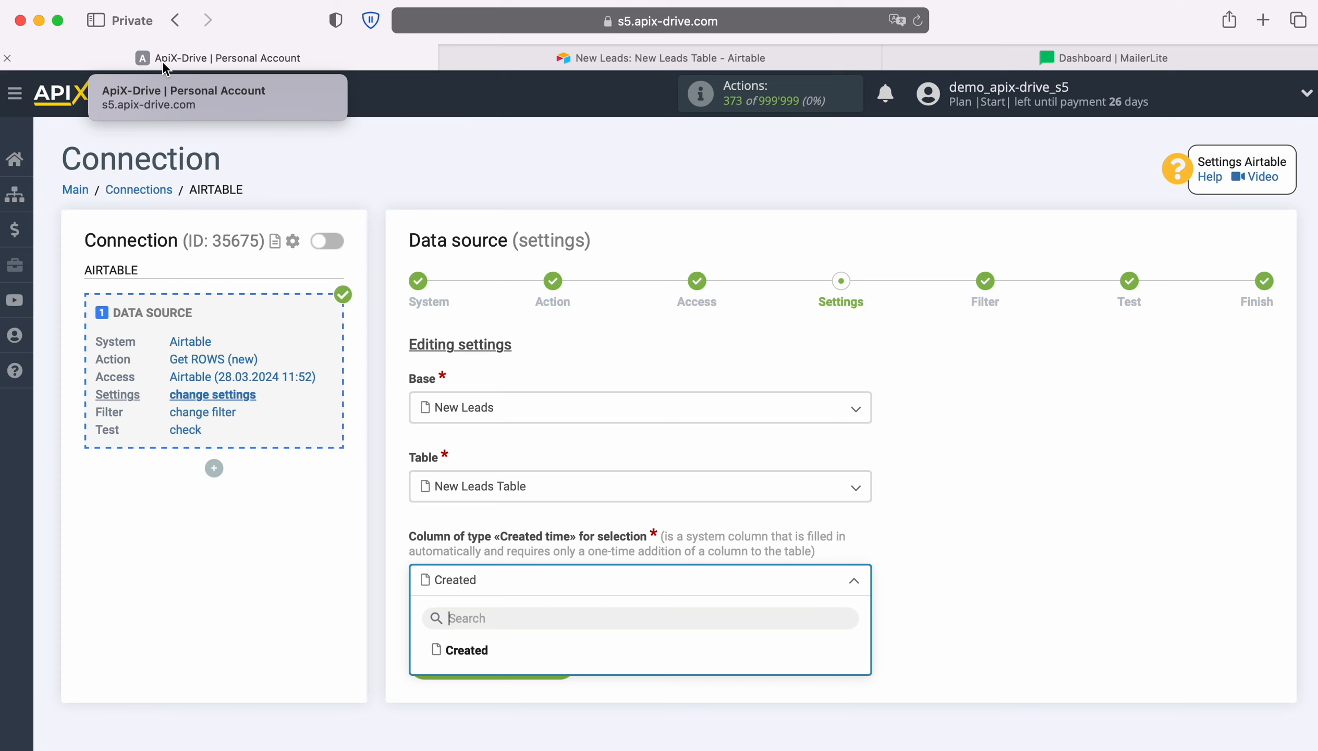
left_click(490, 662)
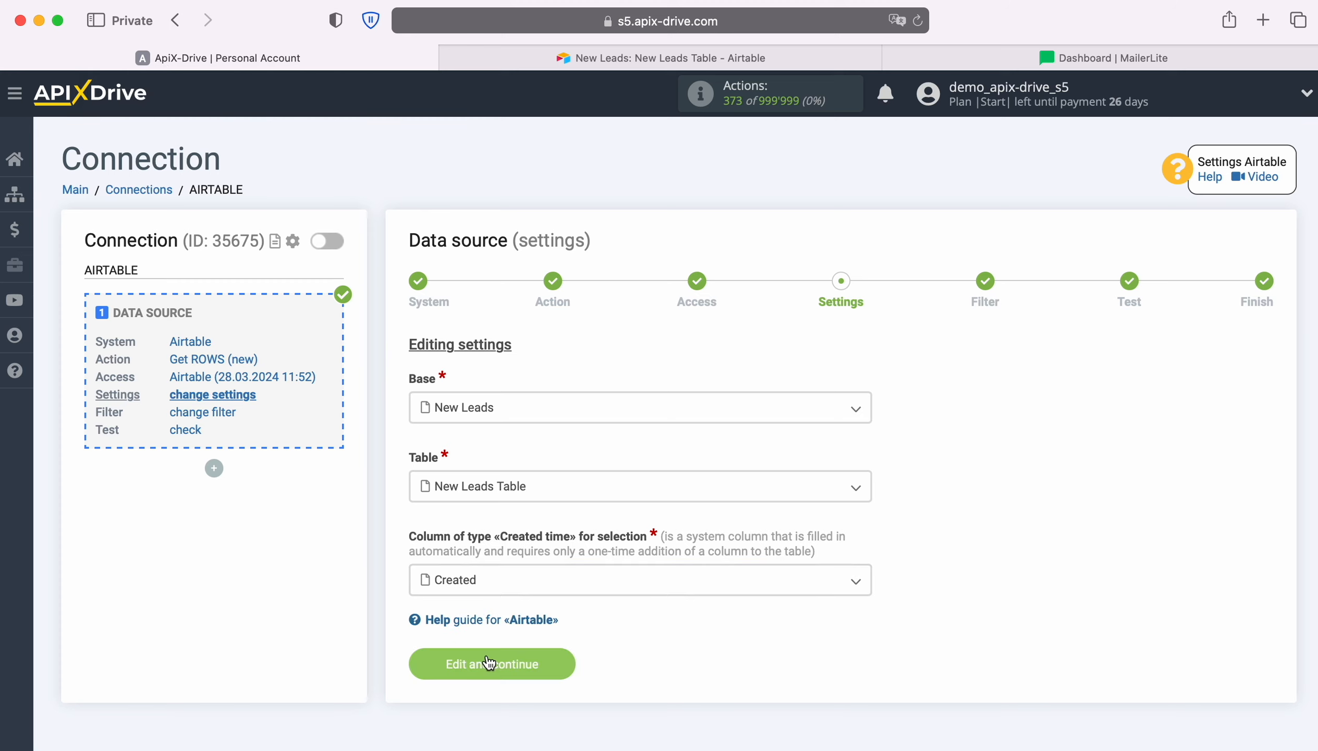
left_click(561, 661)
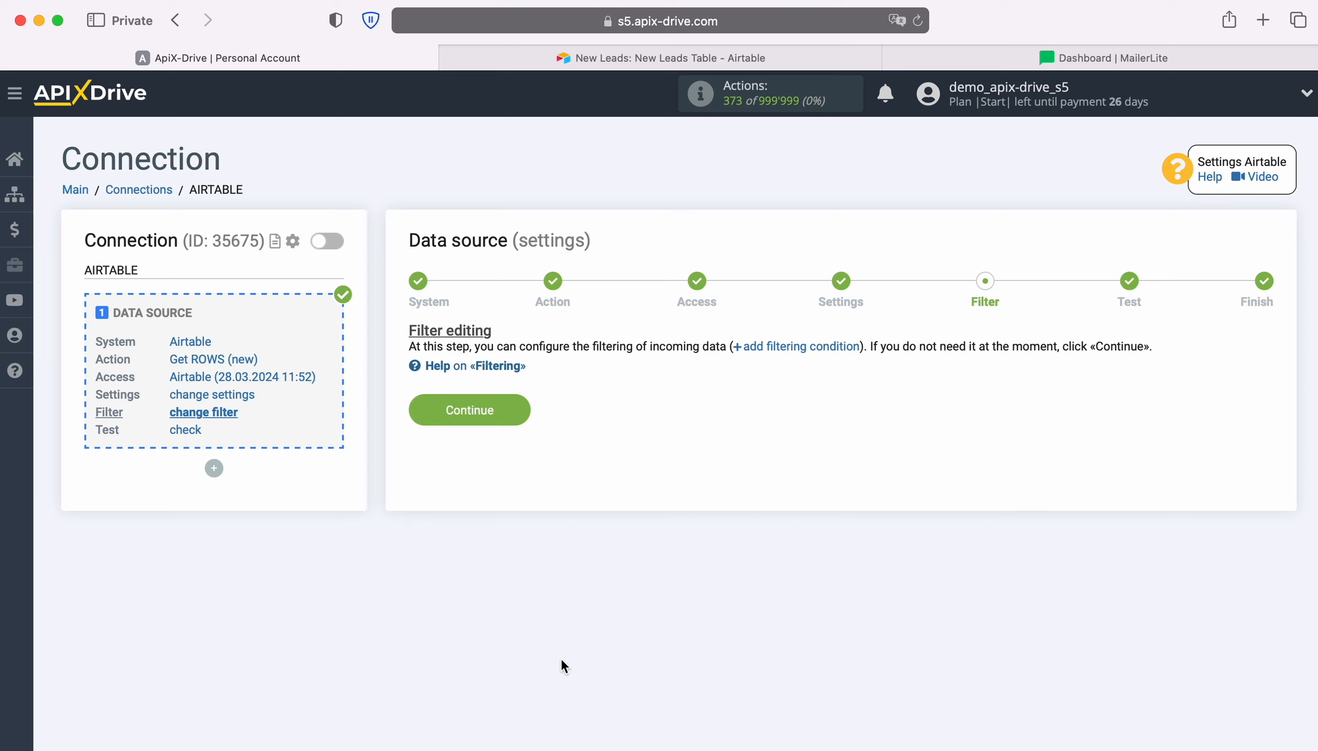
Step: Finish the Airtable source without a filter, accept its test data, and start configuring the data destination
left_click(519, 403)
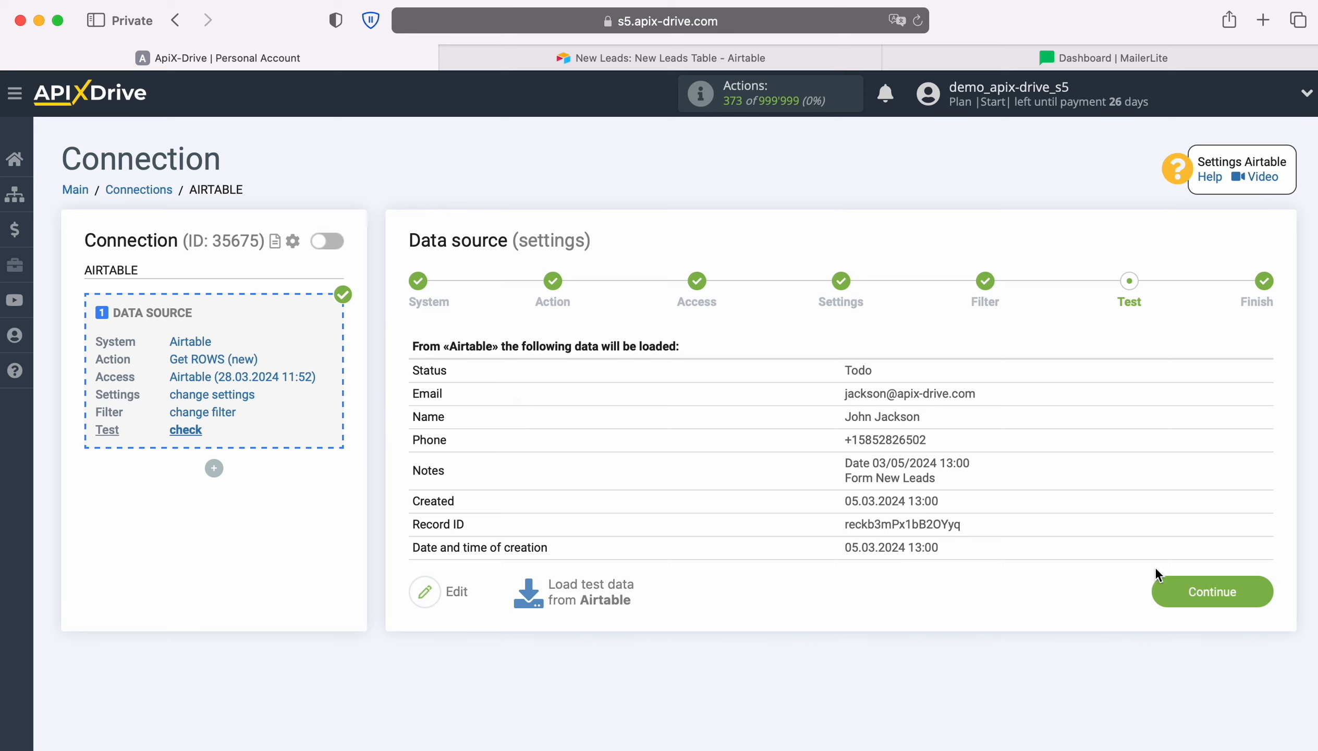
left_click(1262, 592)
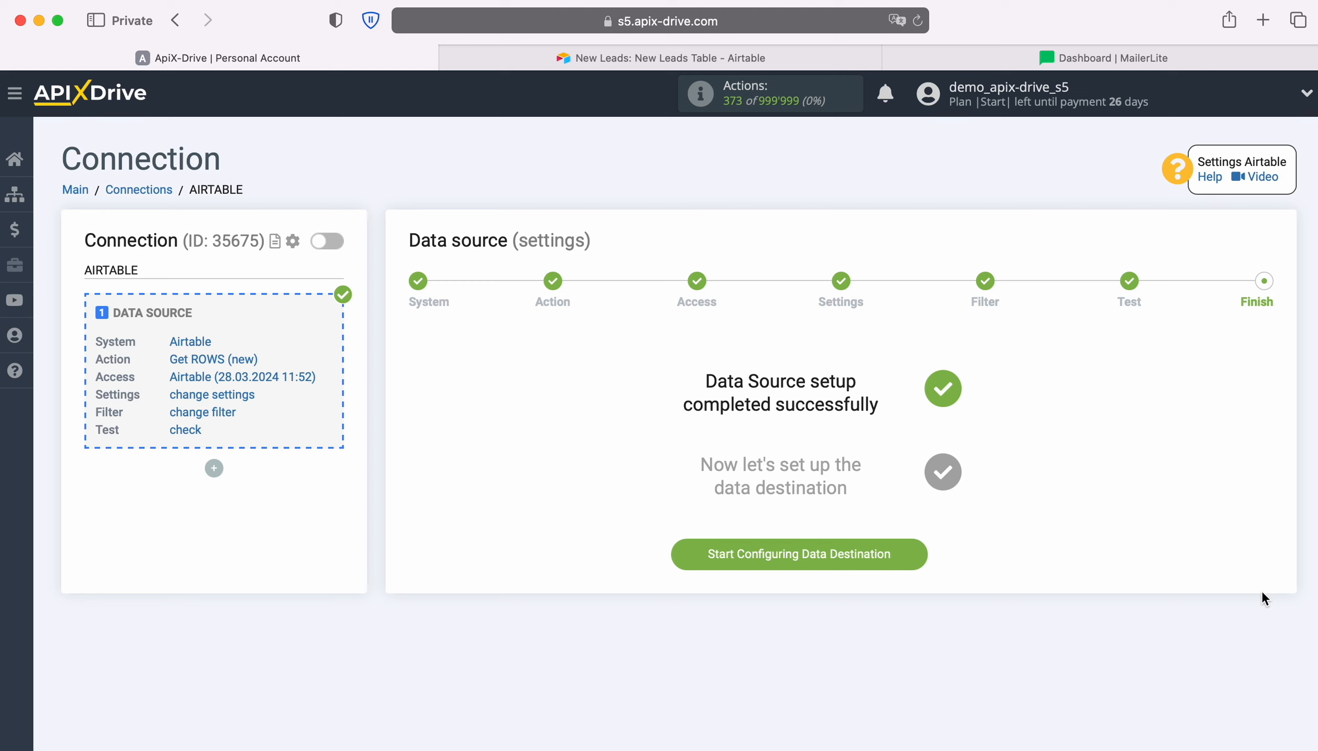
left_click(917, 550)
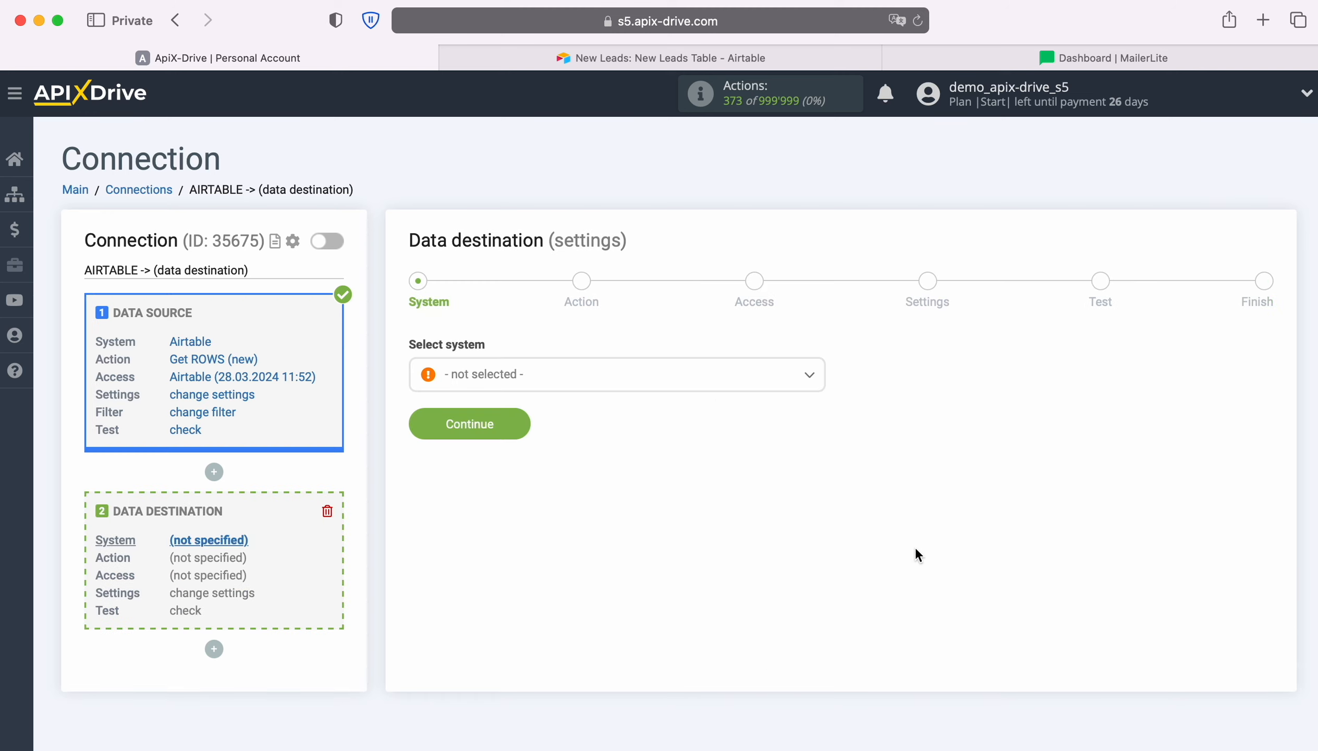
Step: Choose MailerLite as the data destination system and continue to its action
left_click(761, 387)
scroll(759, 550, "down", 10)
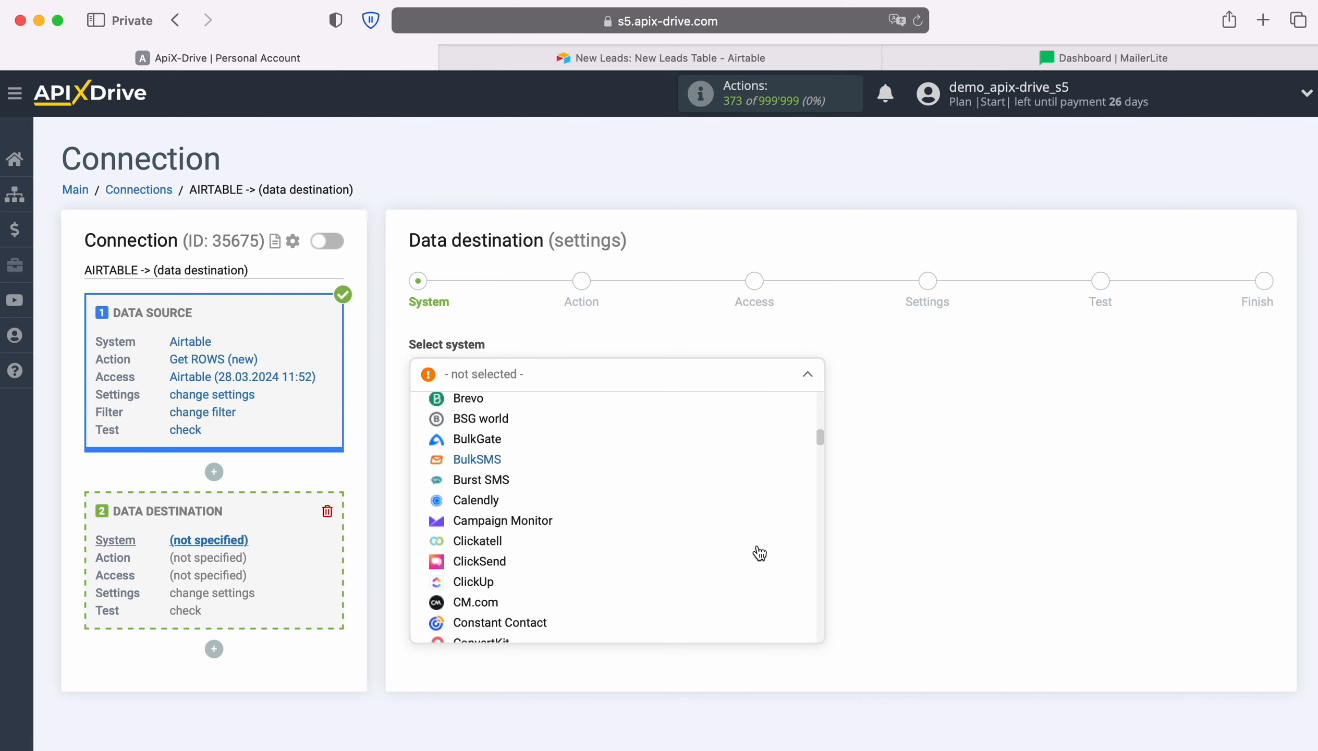
scroll(759, 553, "down", 10)
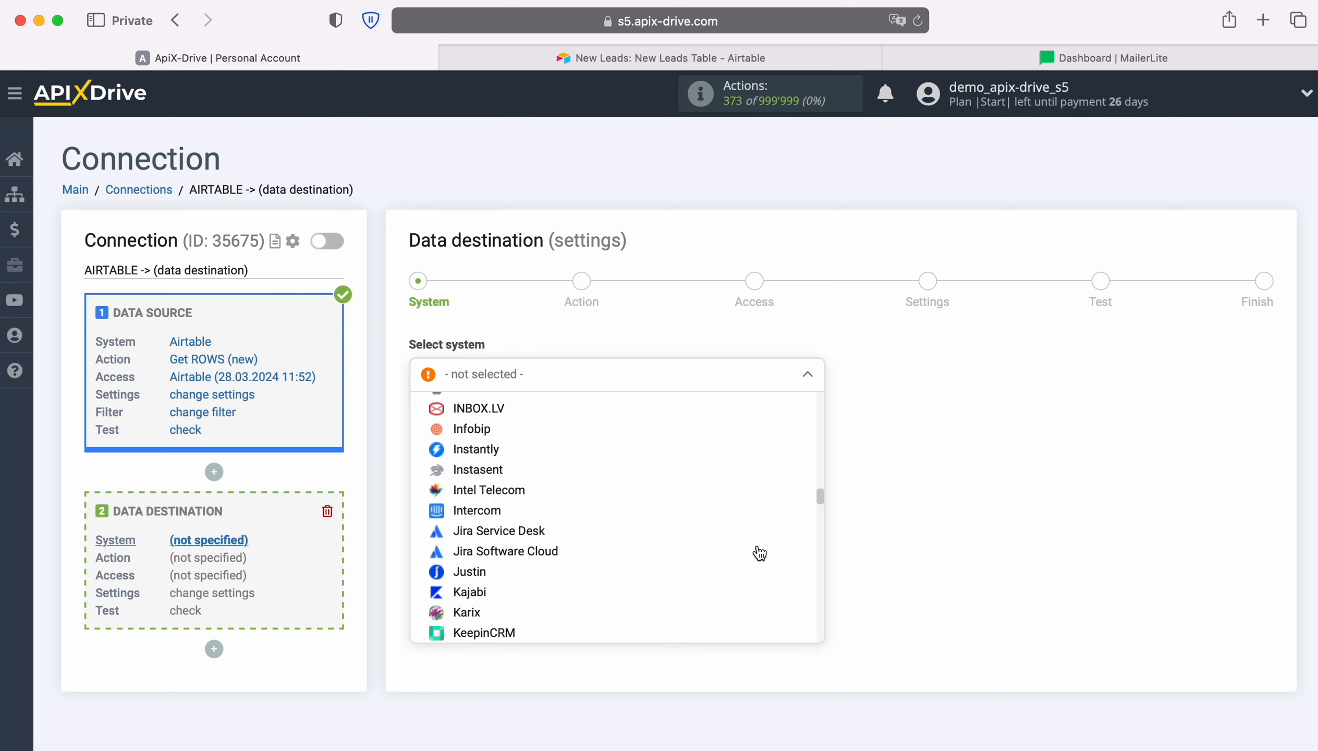
scroll(759, 552, "down", 10)
left_click(504, 438)
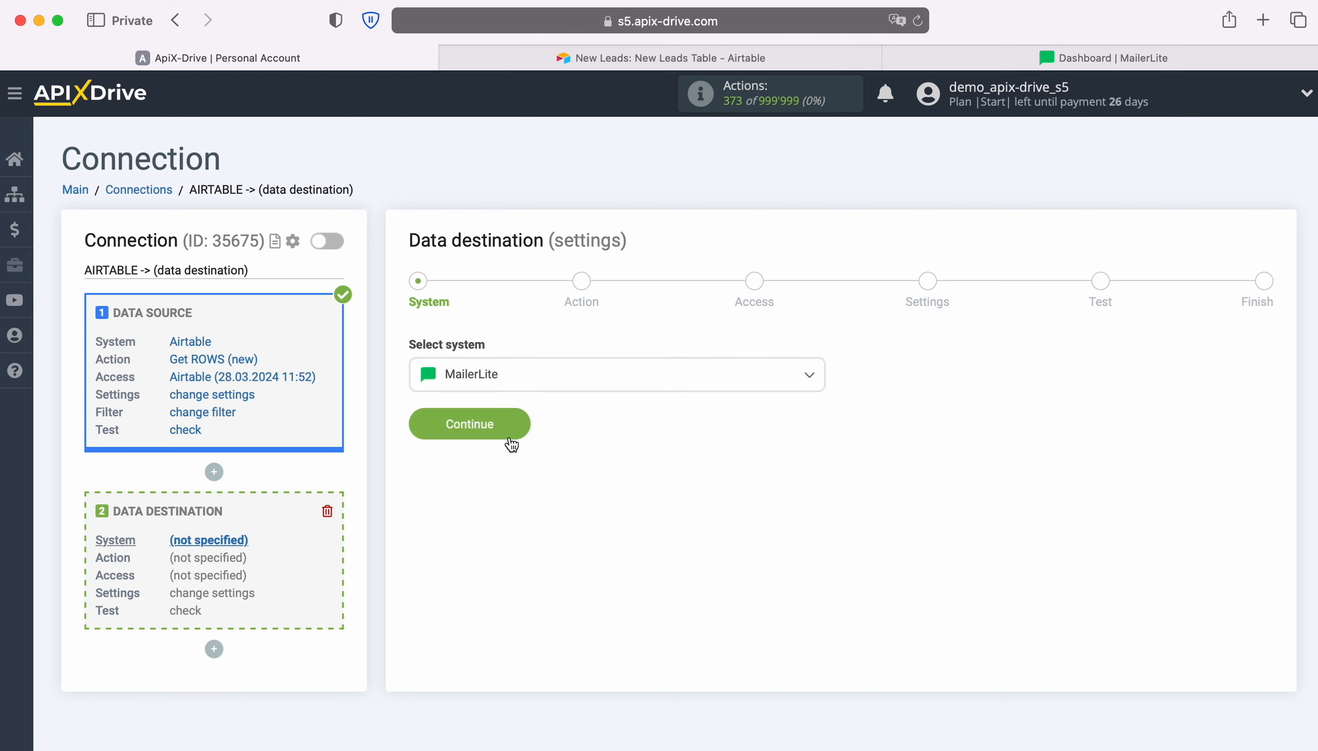
left_click(520, 416)
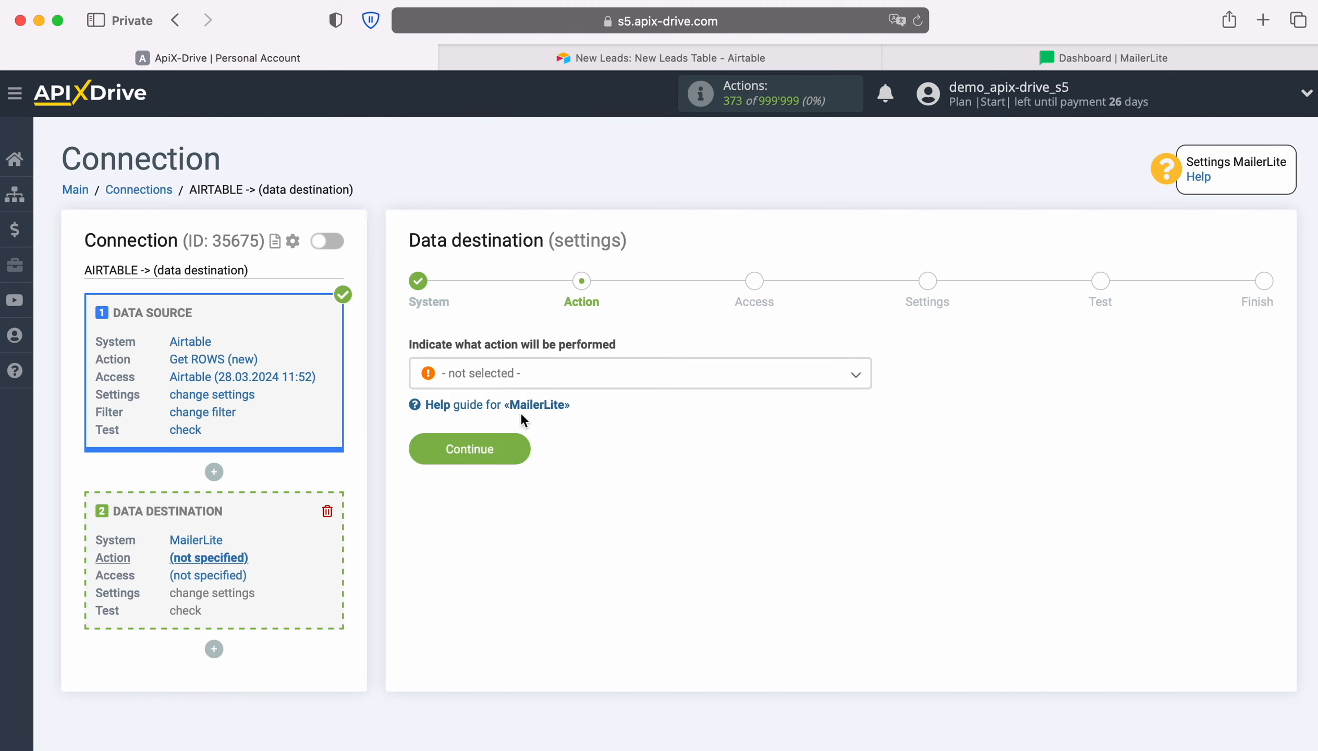
Step: Set the MailerLite destination action to Add SUBSCRIBER and continue to account access
left_click(612, 383)
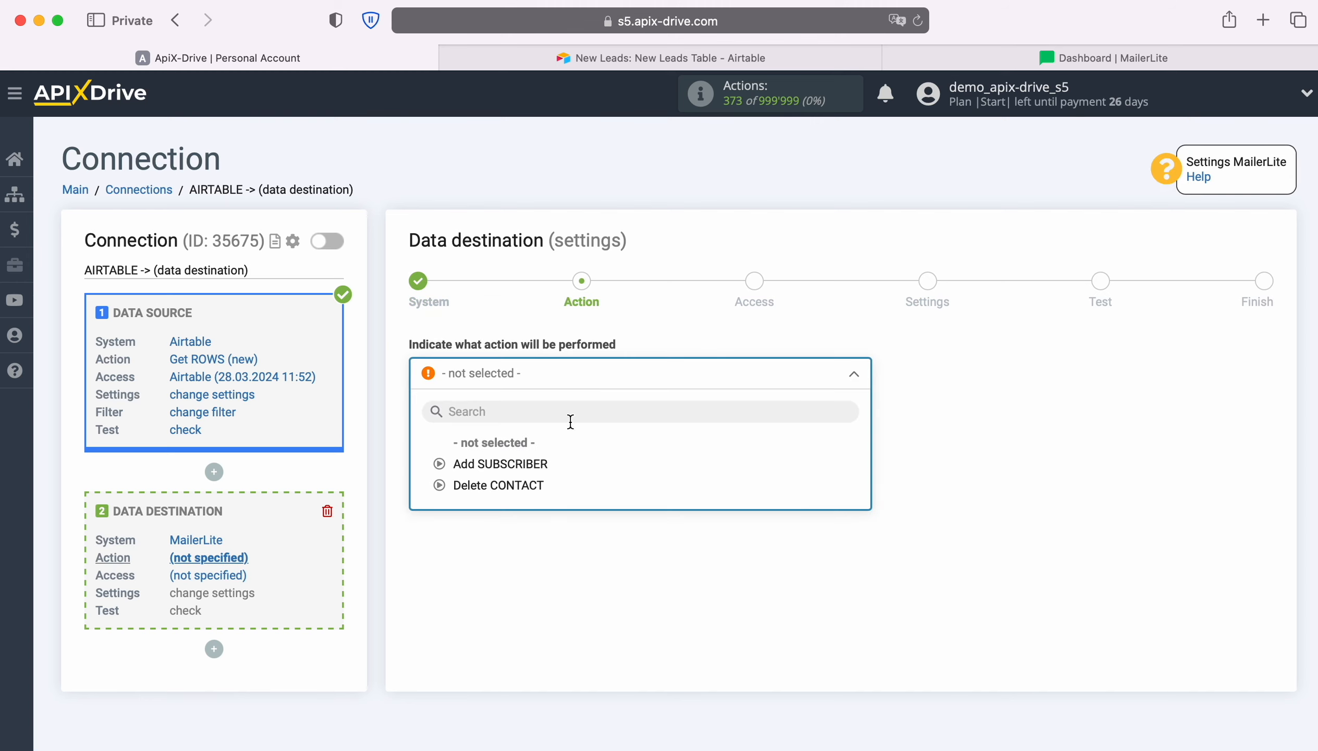
left_click(542, 462)
left_click(521, 449)
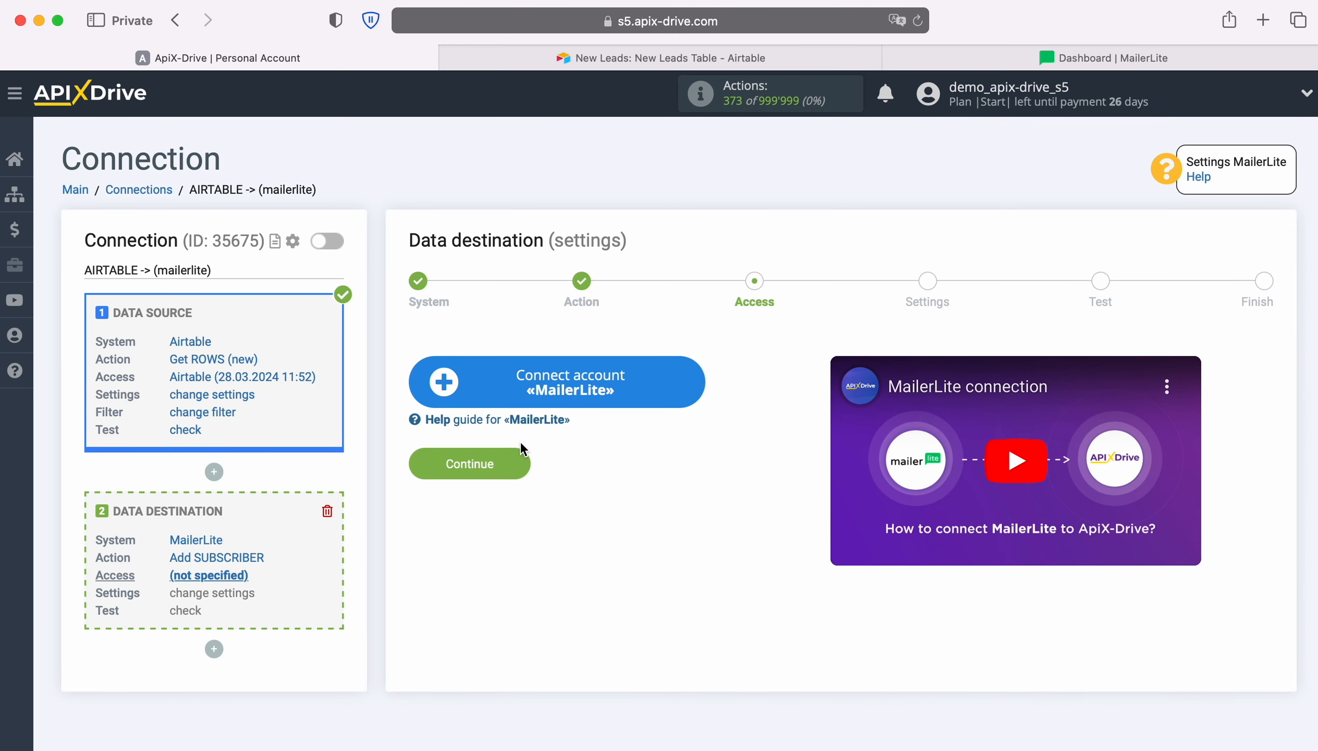
Step: Start connecting a MailerLite account, then switch to MailerLite and open the API page of its integrations
left_click(696, 387)
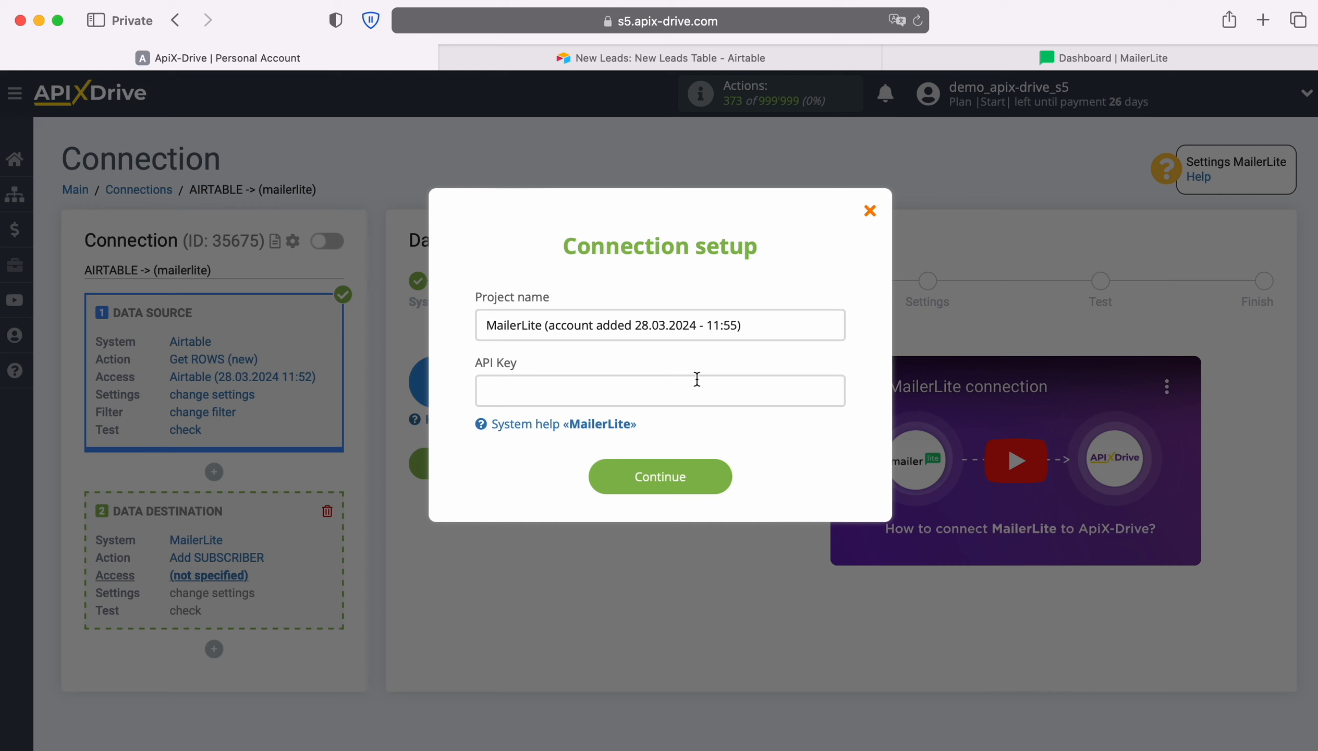
left_click(1045, 57)
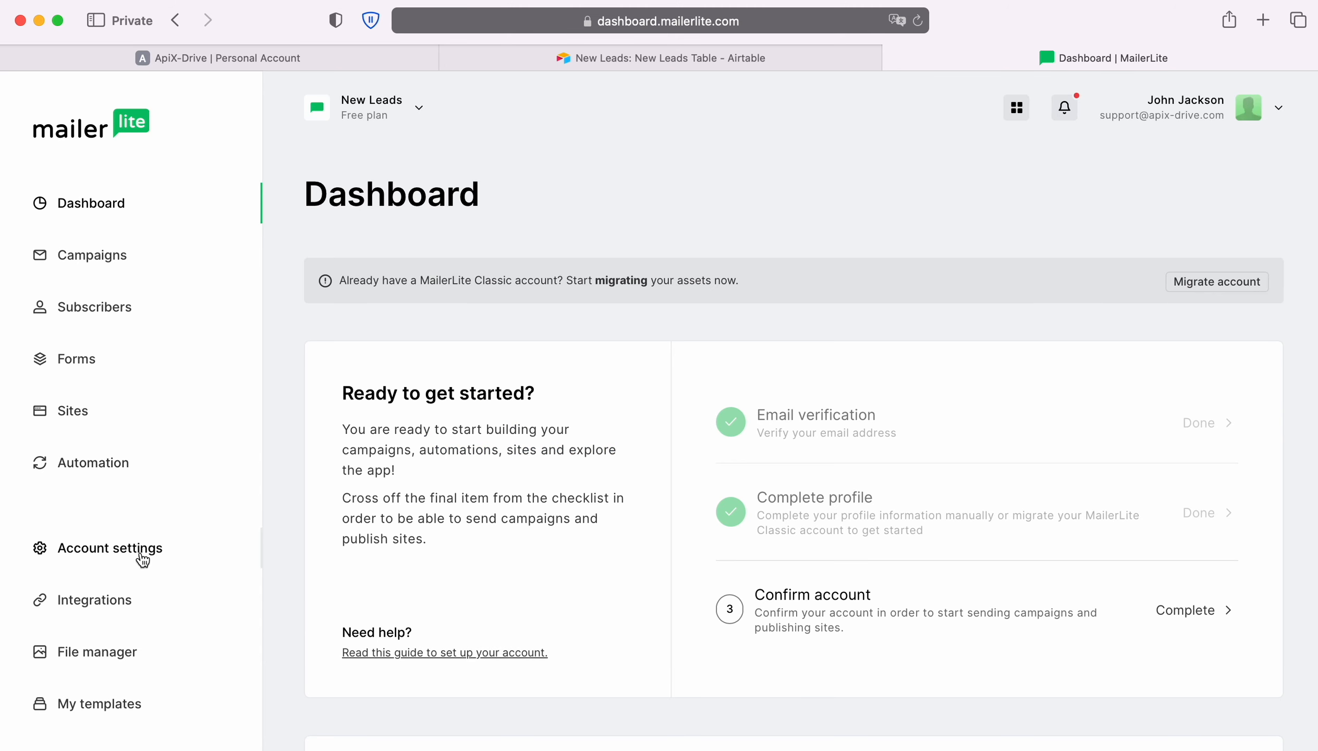
left_click(107, 600)
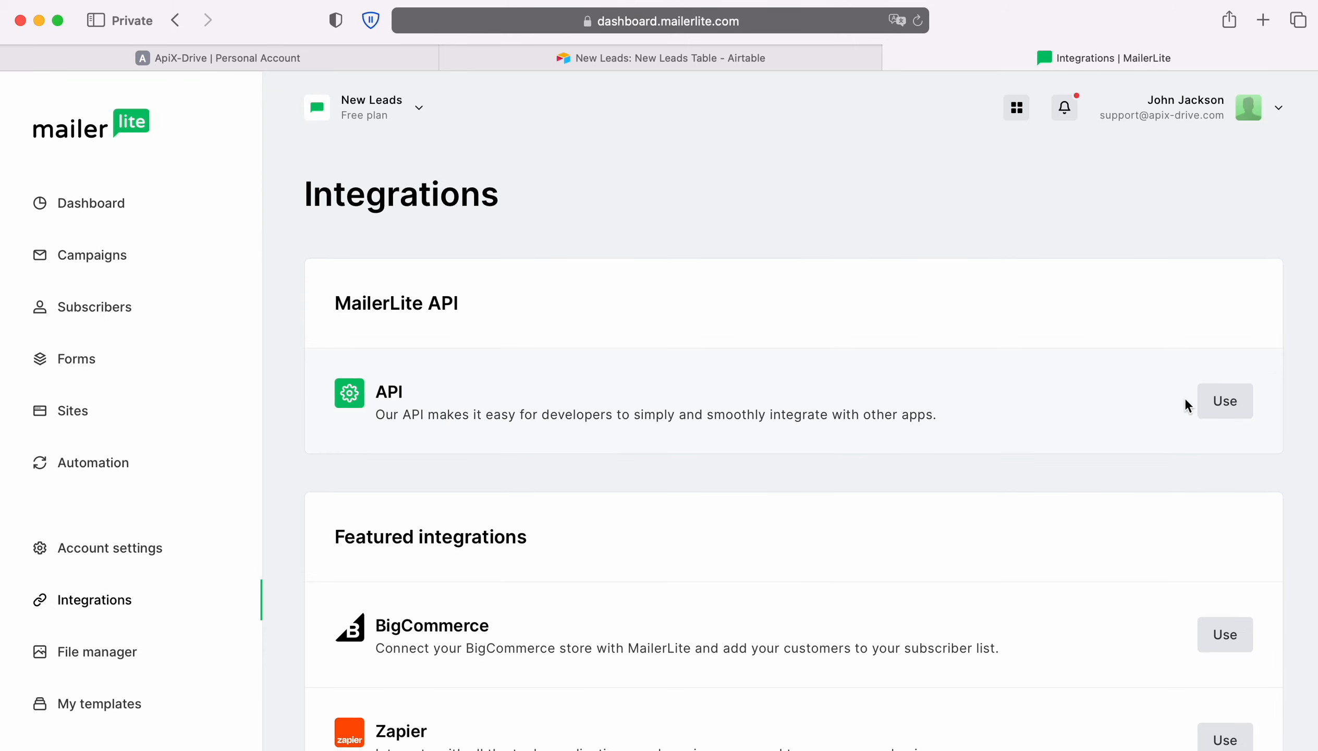
left_click(1227, 402)
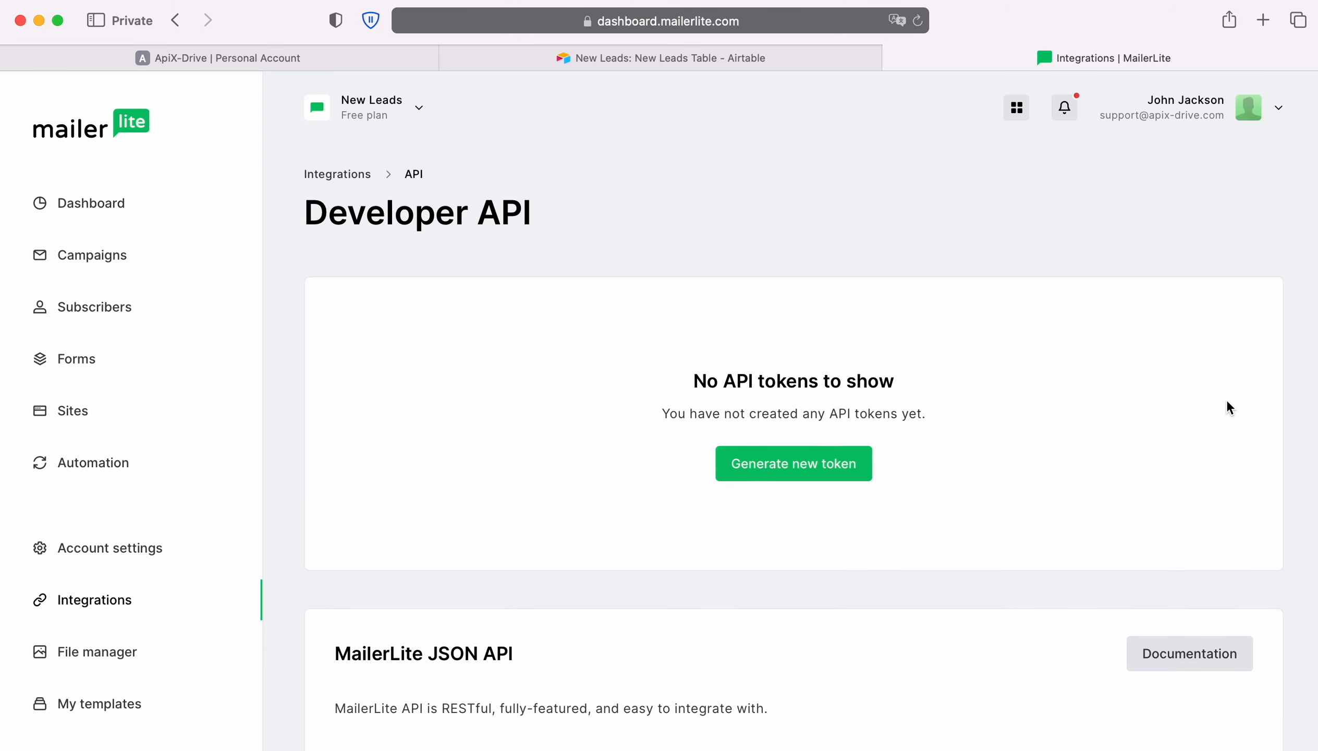
Step: Generate a MailerLite API token named ApiX-Drive, accept the token requirements, copy the token and close its dialog
left_click(865, 461)
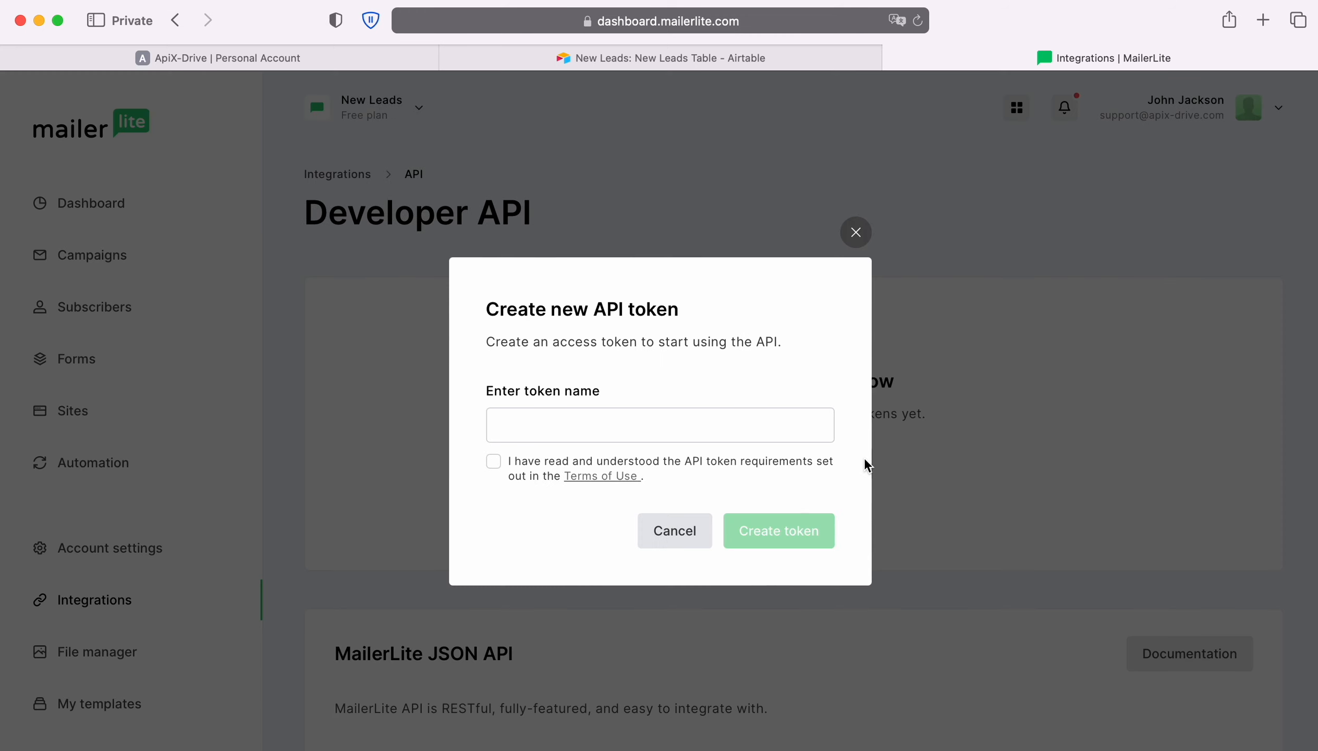
left_click(656, 425)
type("Api")
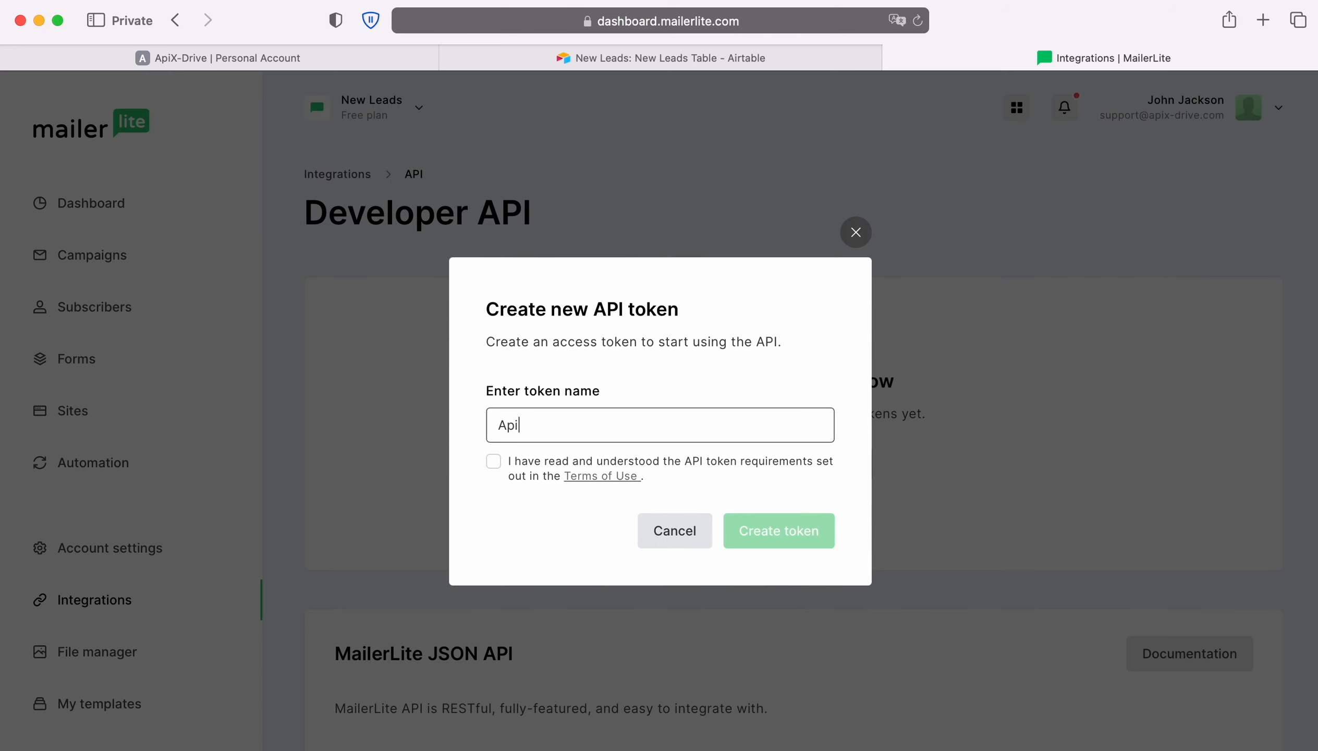
type("X-Drive")
left_click(496, 467)
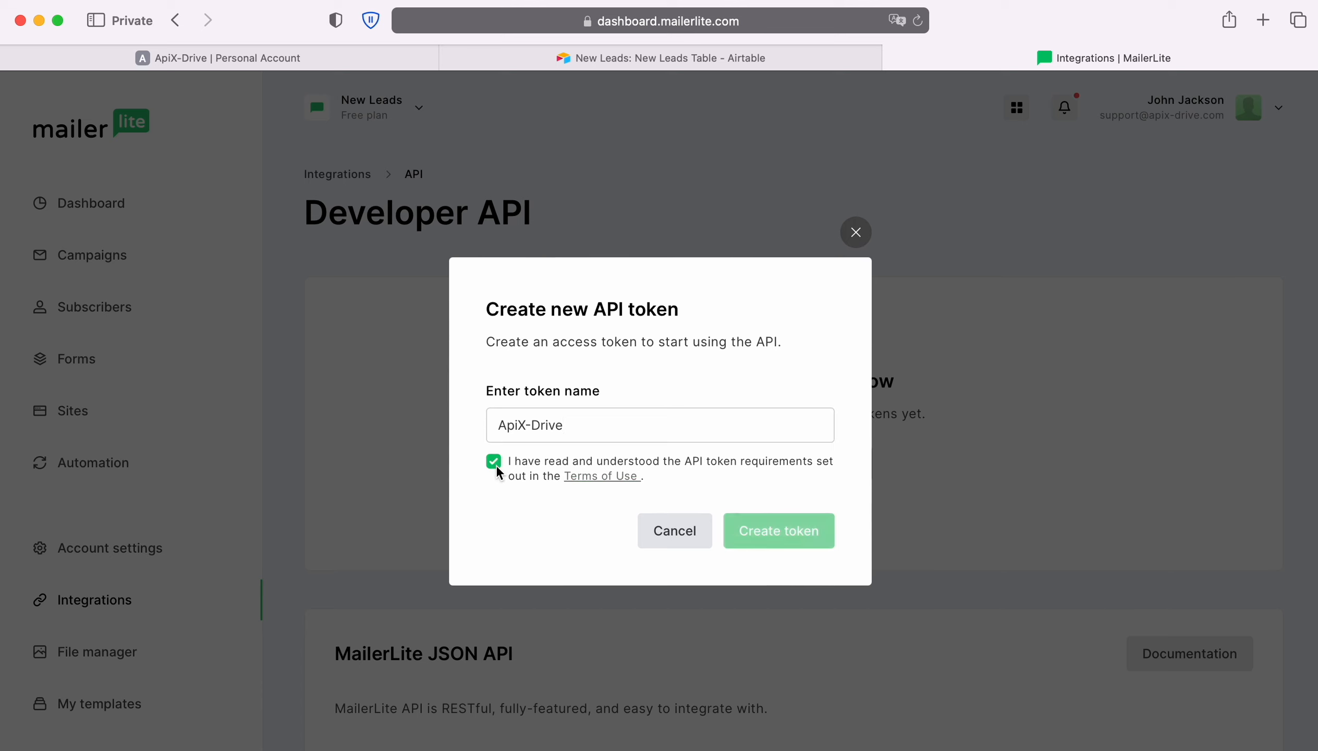
left_click(774, 540)
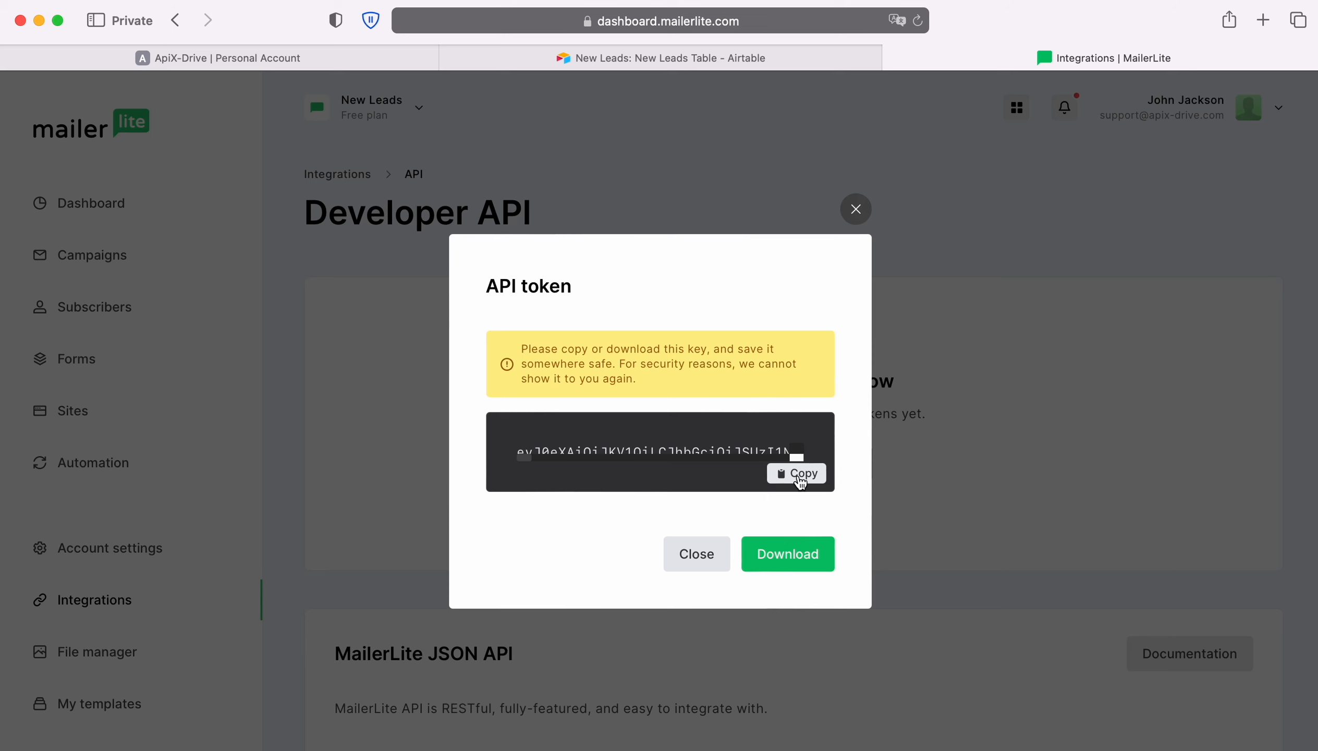
left_click(795, 476)
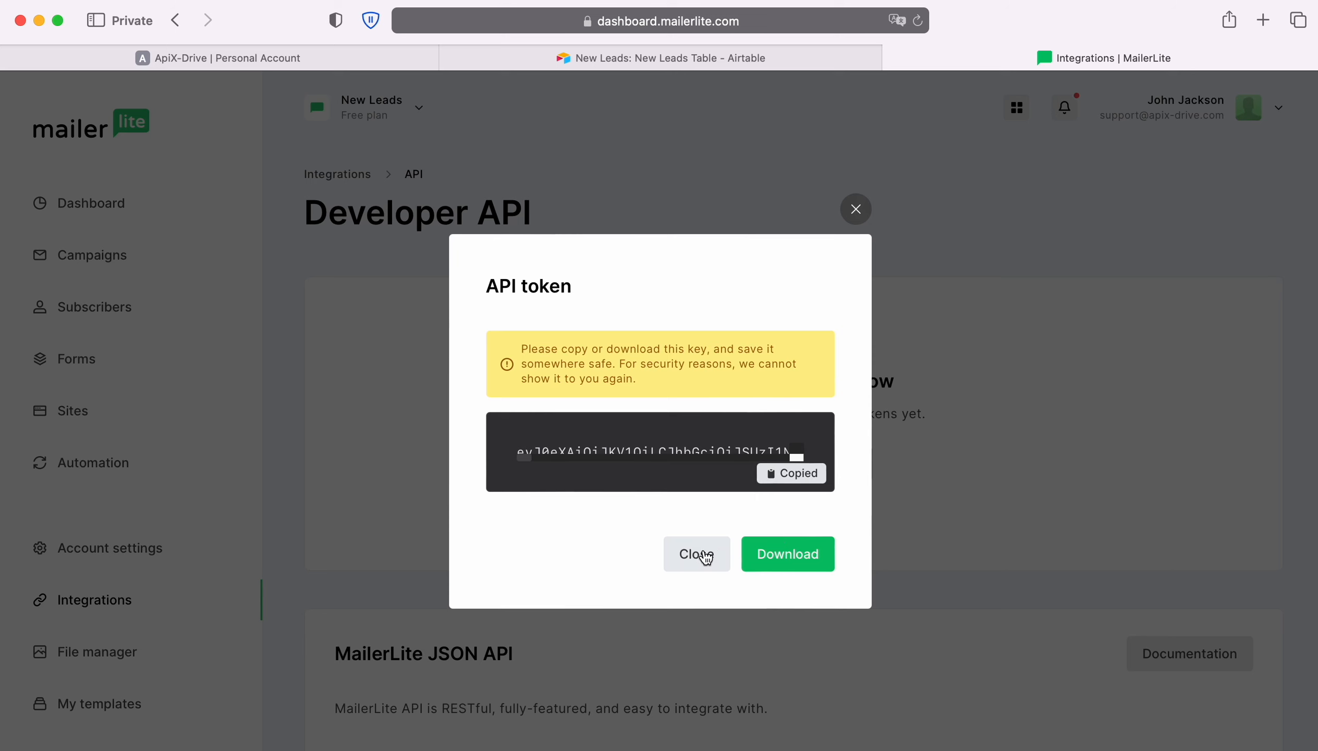
left_click(712, 549)
Step: Switch back to ApiX-Drive and paste the copied API key into the MailerLite connection setup, and submit it
left_click(144, 58)
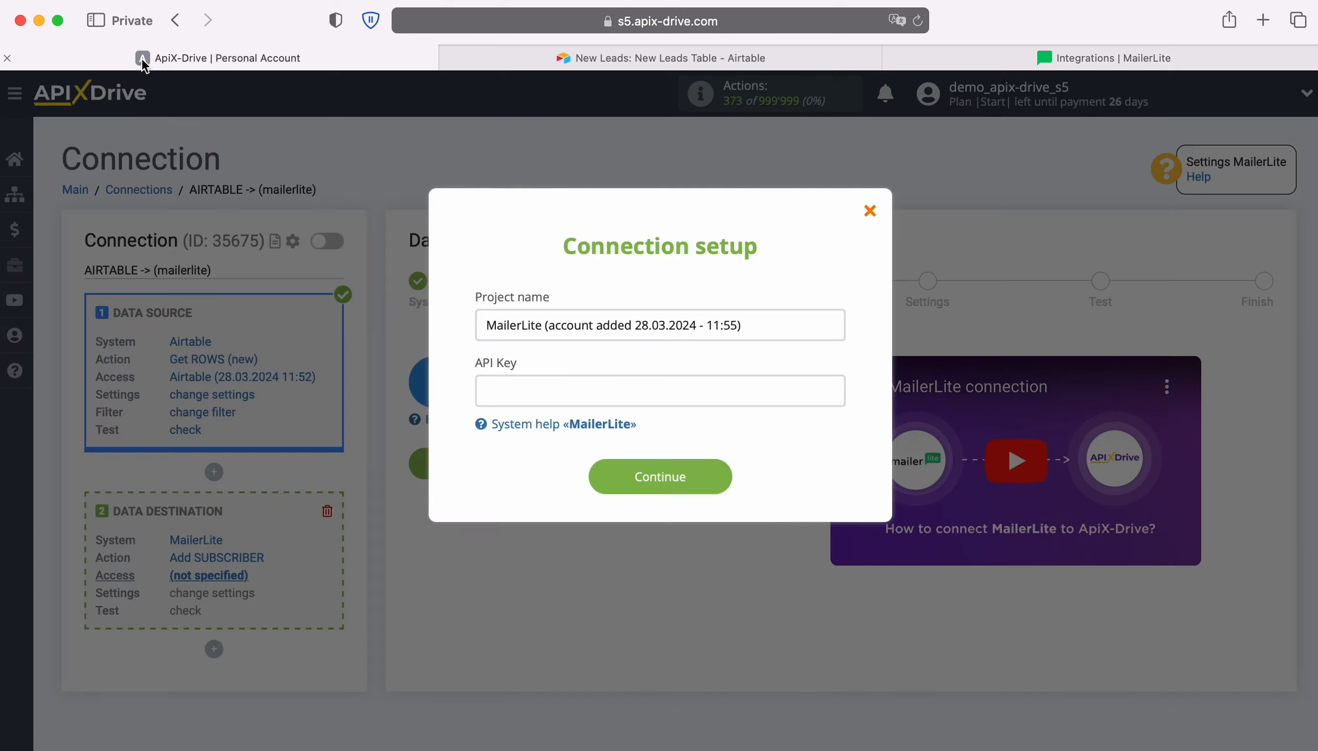
right_click(534, 405)
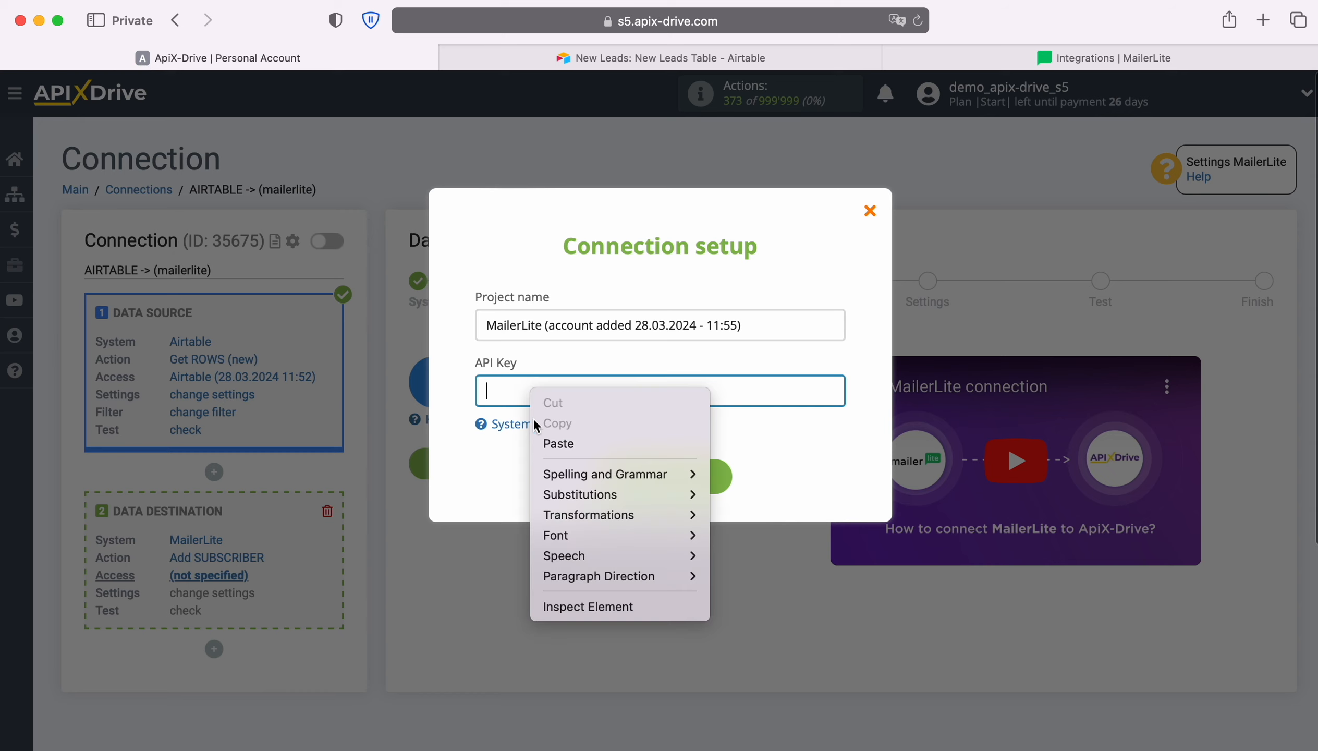
left_click(548, 442)
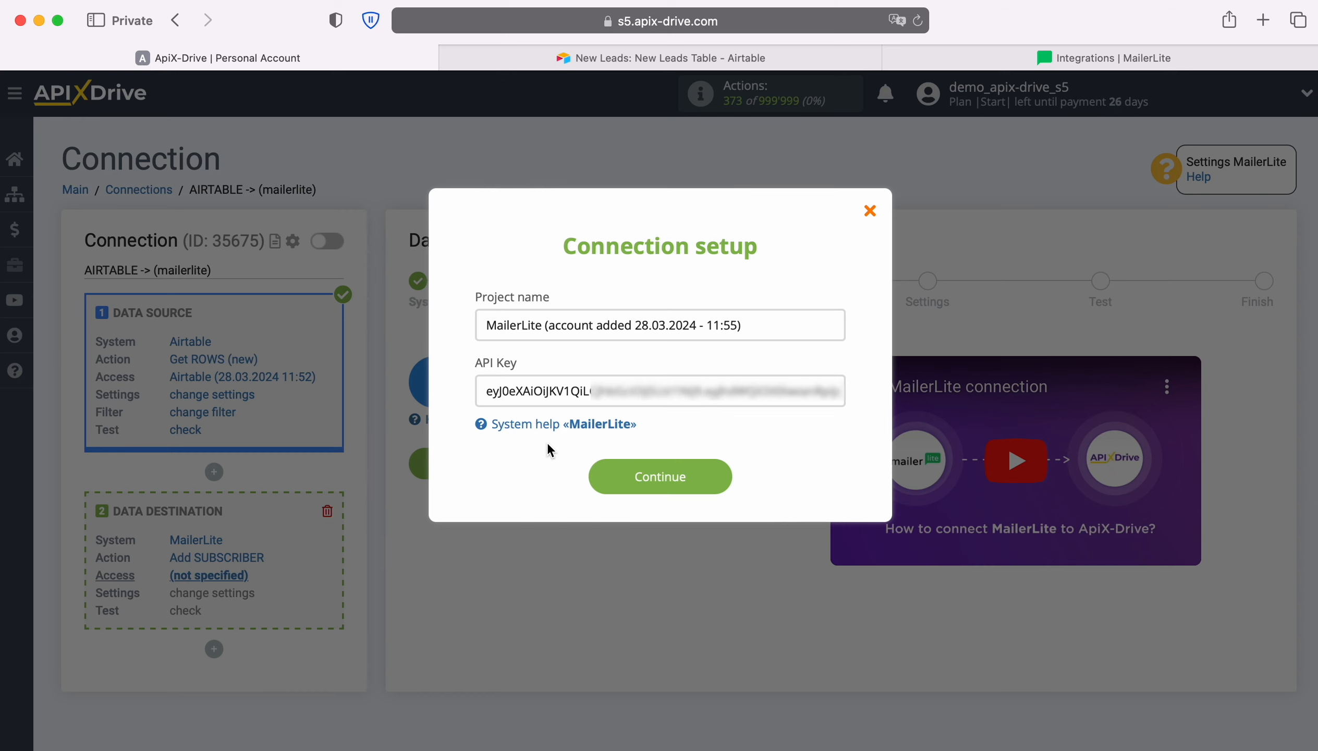
left_click(716, 474)
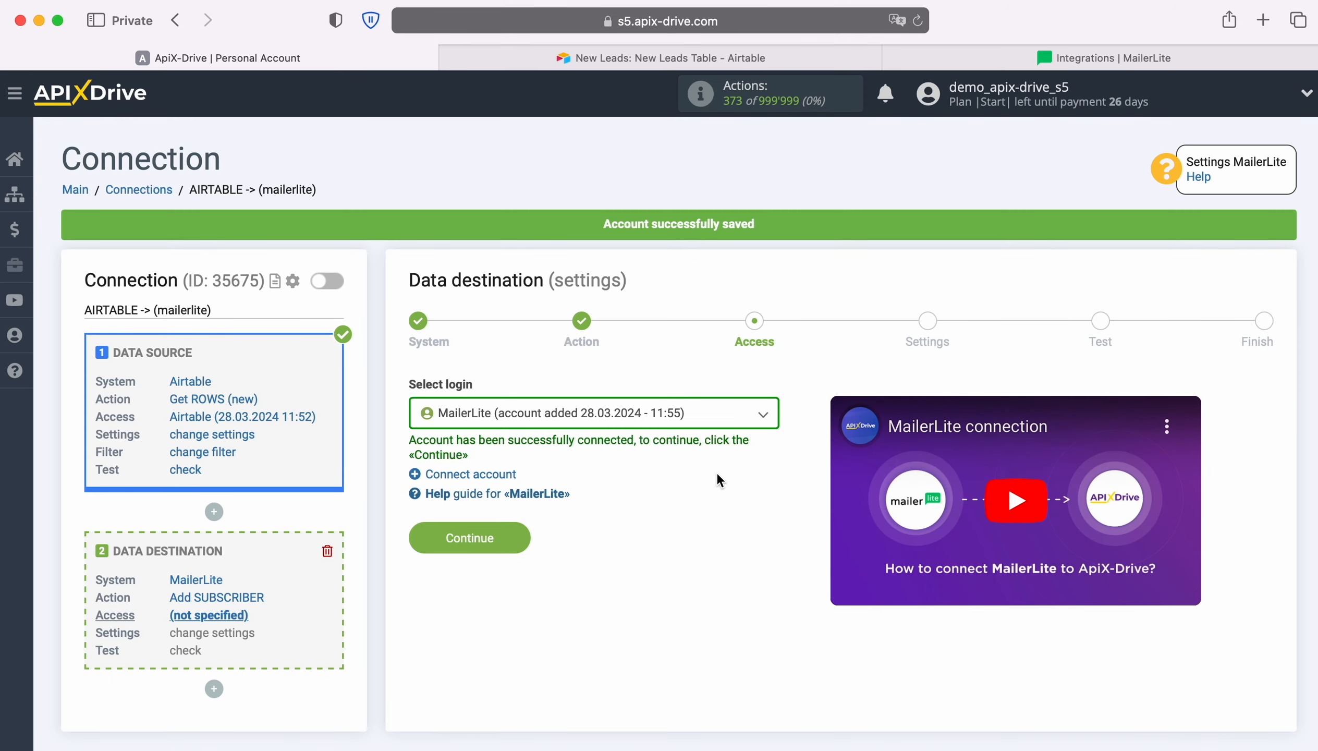
Step: Select the newly added MailerLite account as the destination login and continue to the settings
left_click(723, 418)
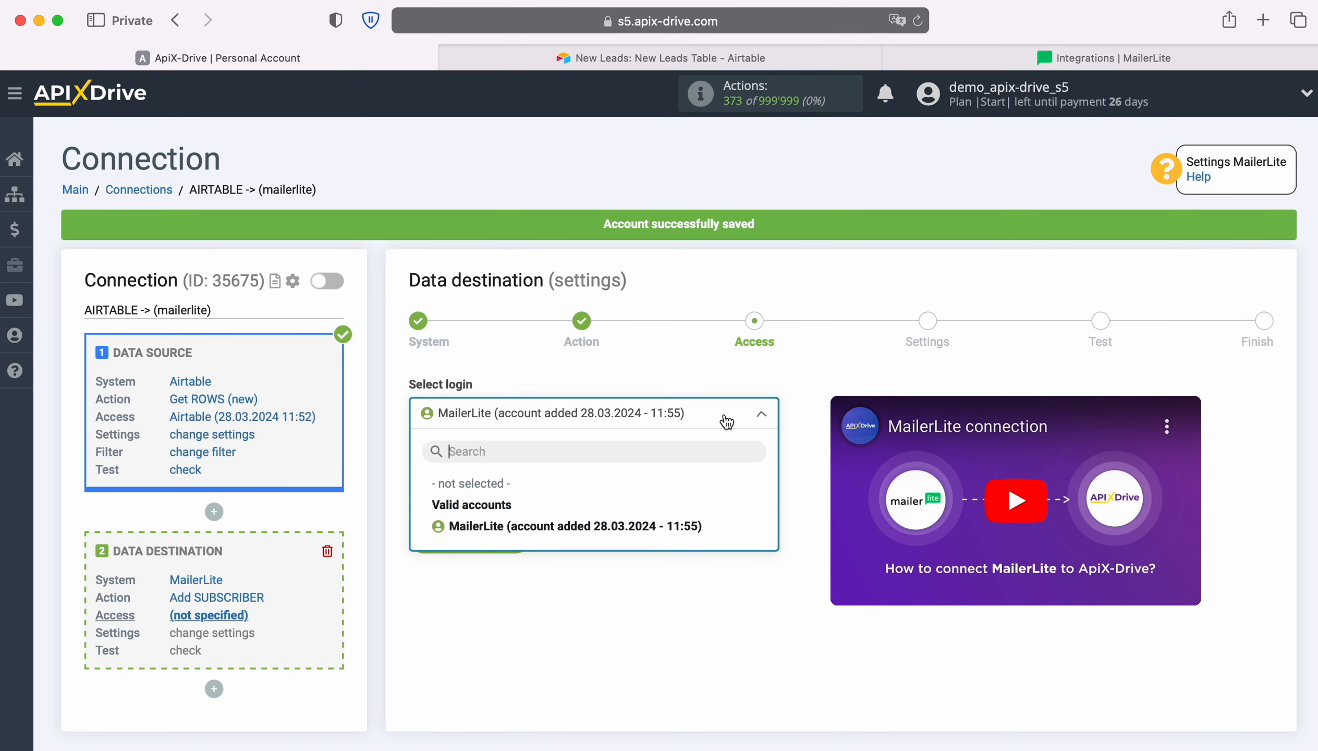
left_click(693, 521)
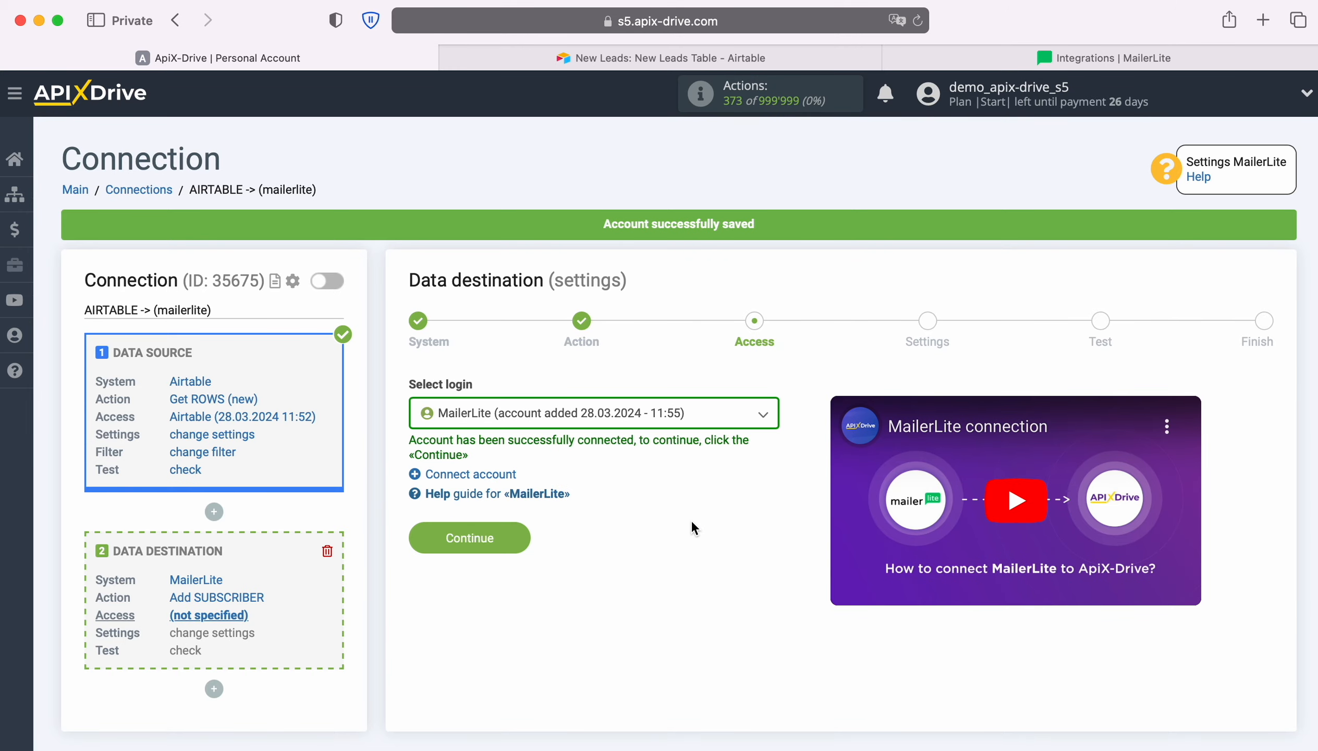
left_click(518, 536)
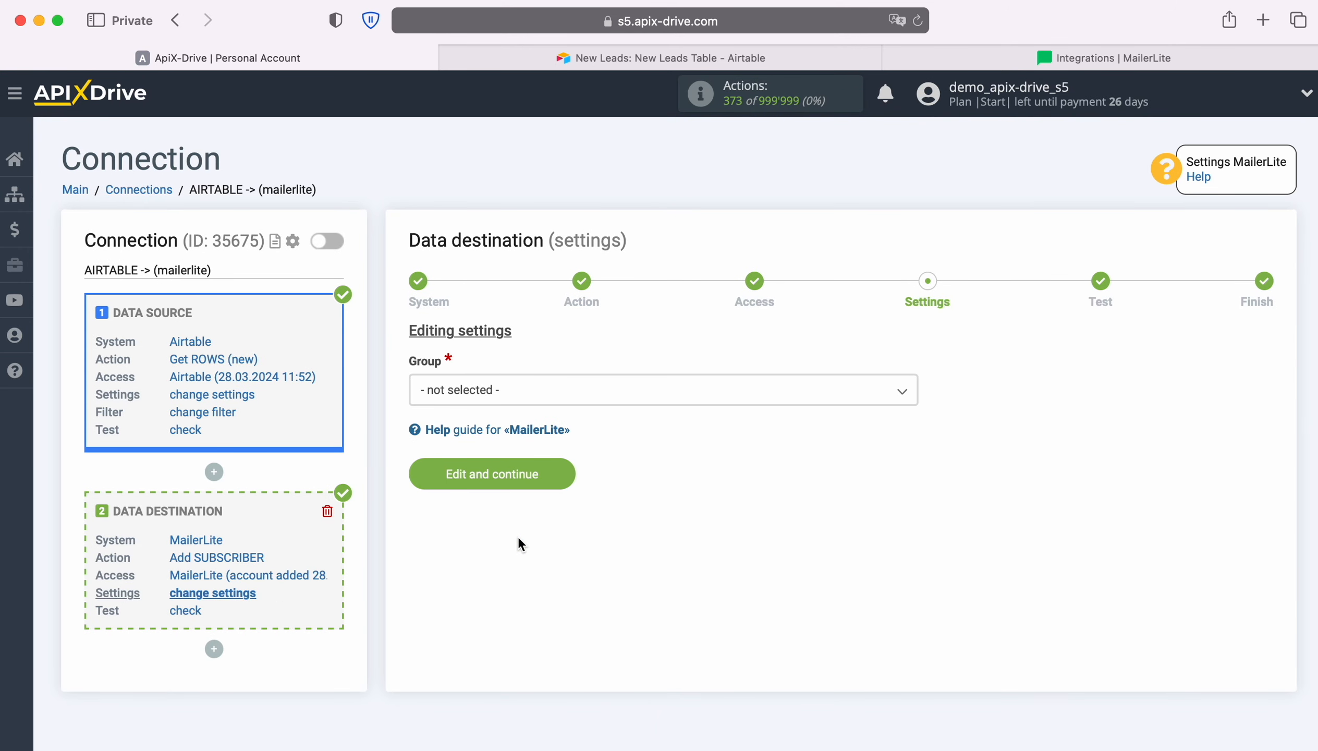
Step: Set the destination group to New Leads and map the E-mail field to the Airtable Email variable
left_click(549, 389)
left_click(486, 484)
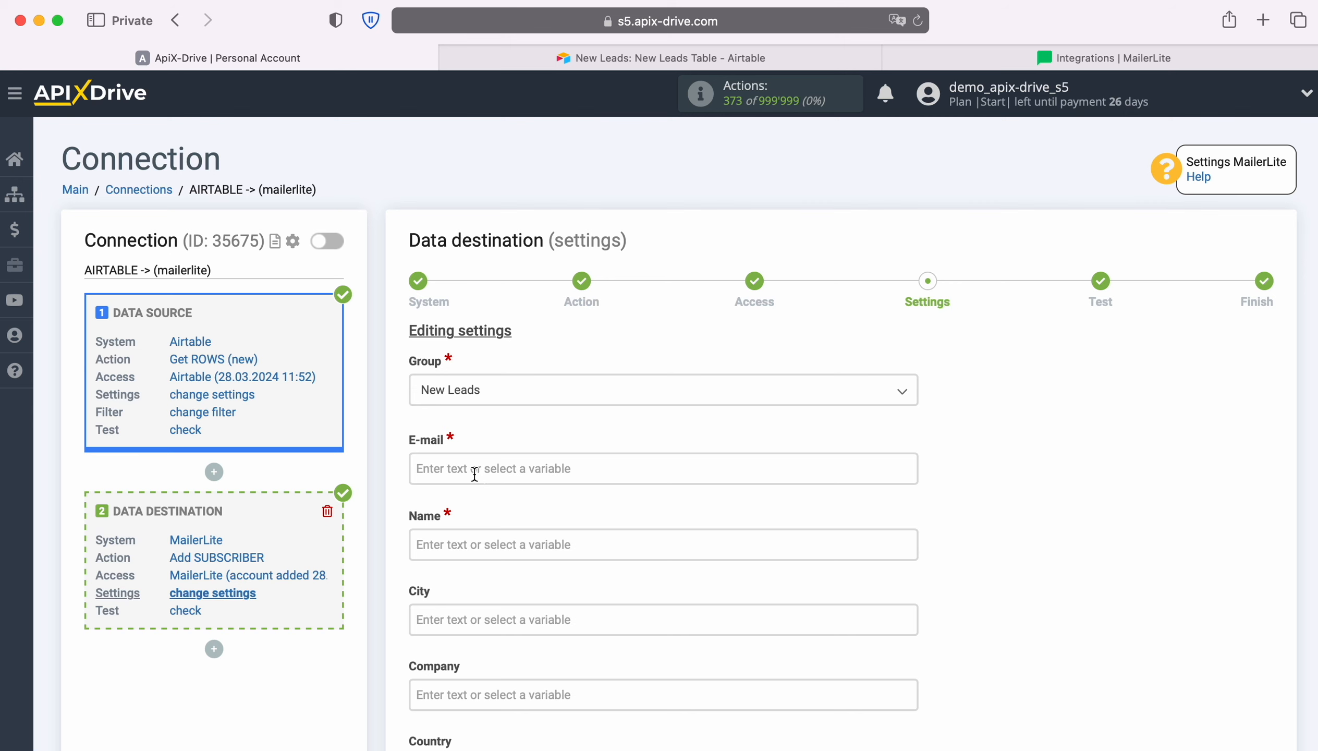
left_click(484, 477)
scroll(792, 432, "down", 3)
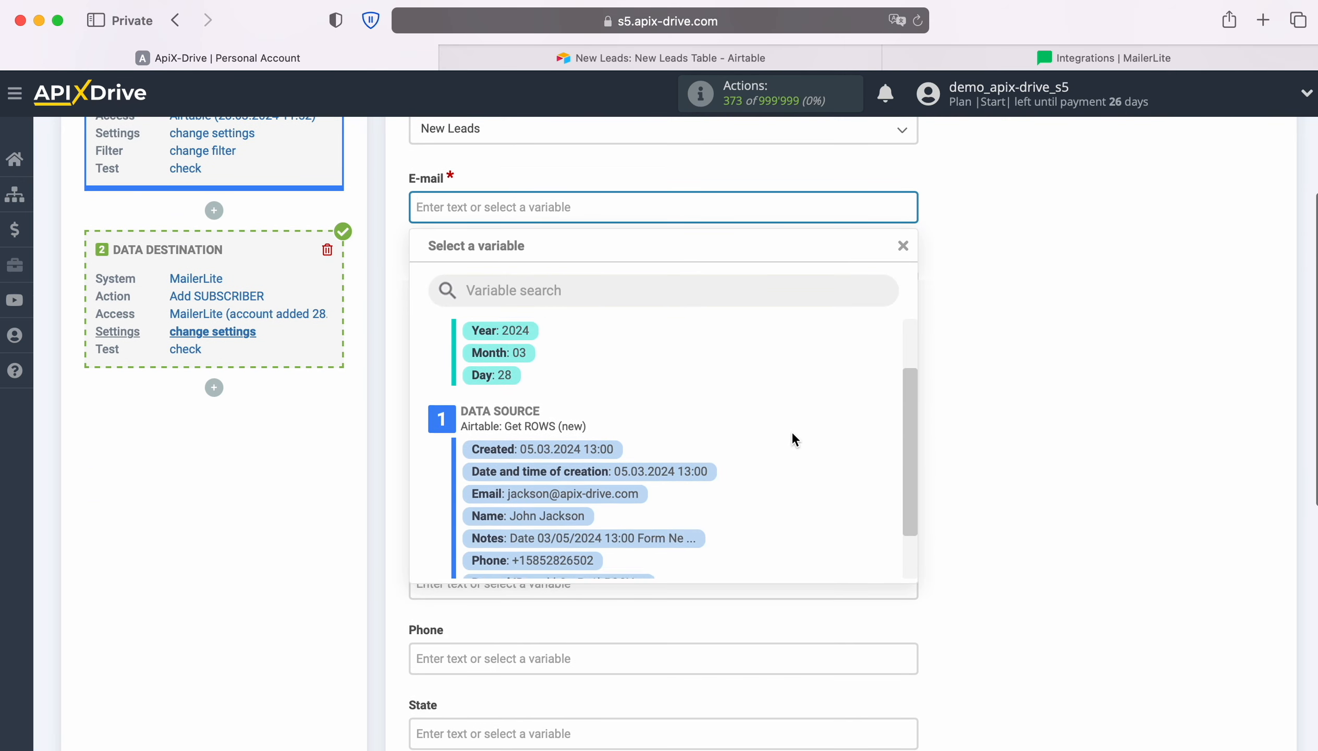
left_click(622, 465)
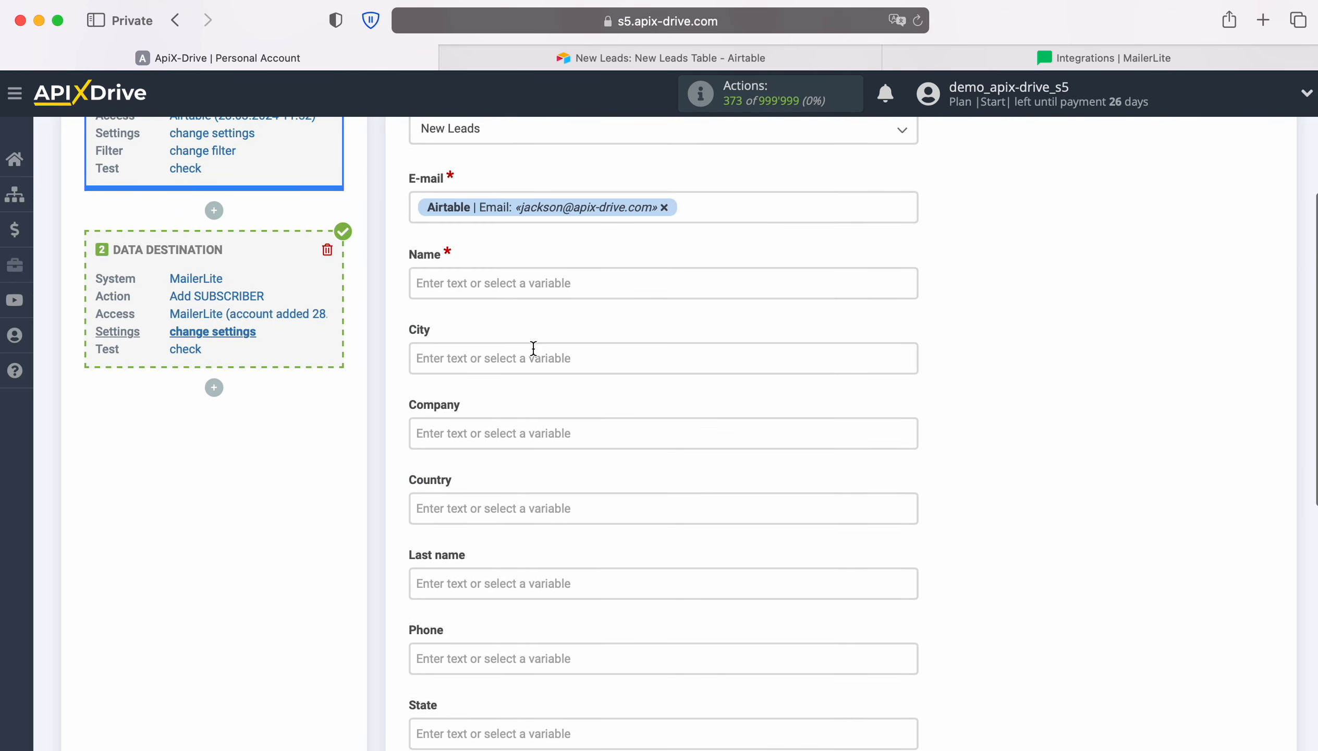
Step: Map the destination's Name field to the Airtable Name variable
left_click(501, 284)
scroll(780, 396, "down", 5)
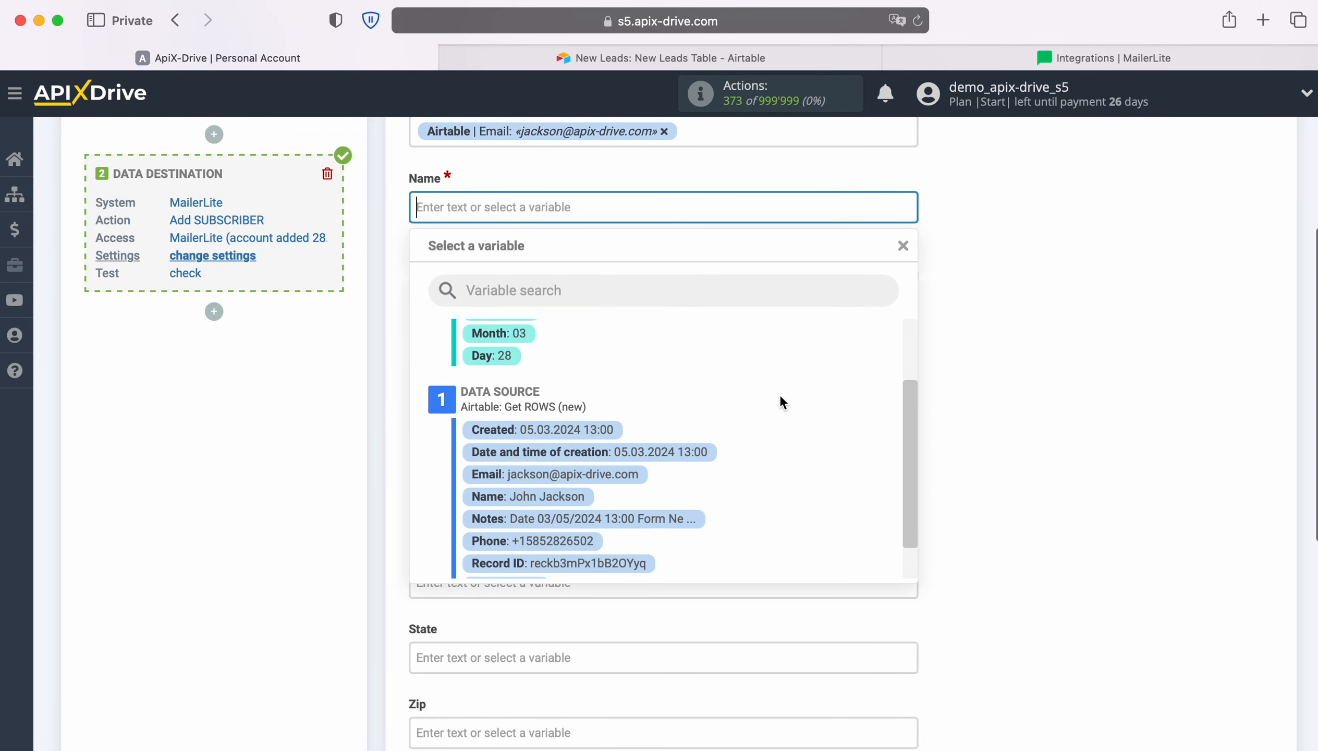
left_click(547, 462)
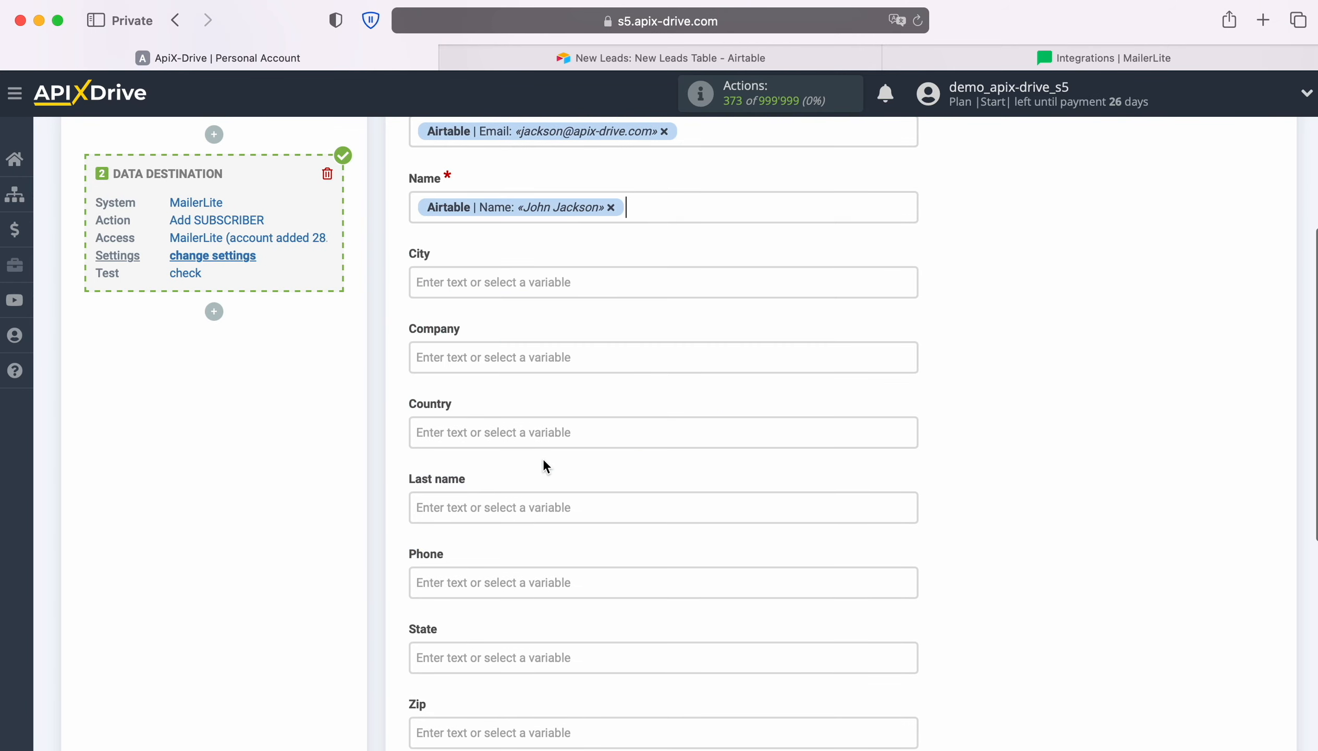
Step: Map the Phone field to the Airtable Phone variable and save the destination settings
scroll(626, 438, "down", 2)
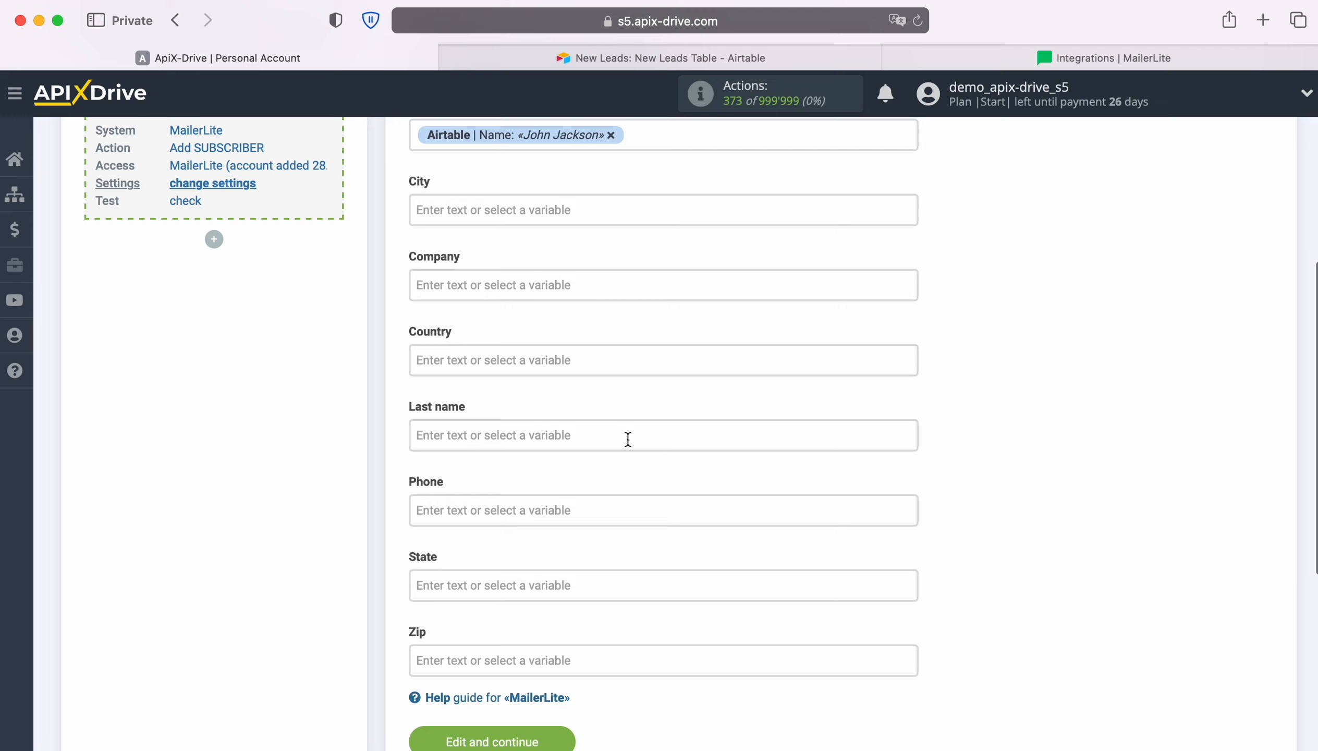
scroll(627, 439, "down", 3)
left_click(559, 429)
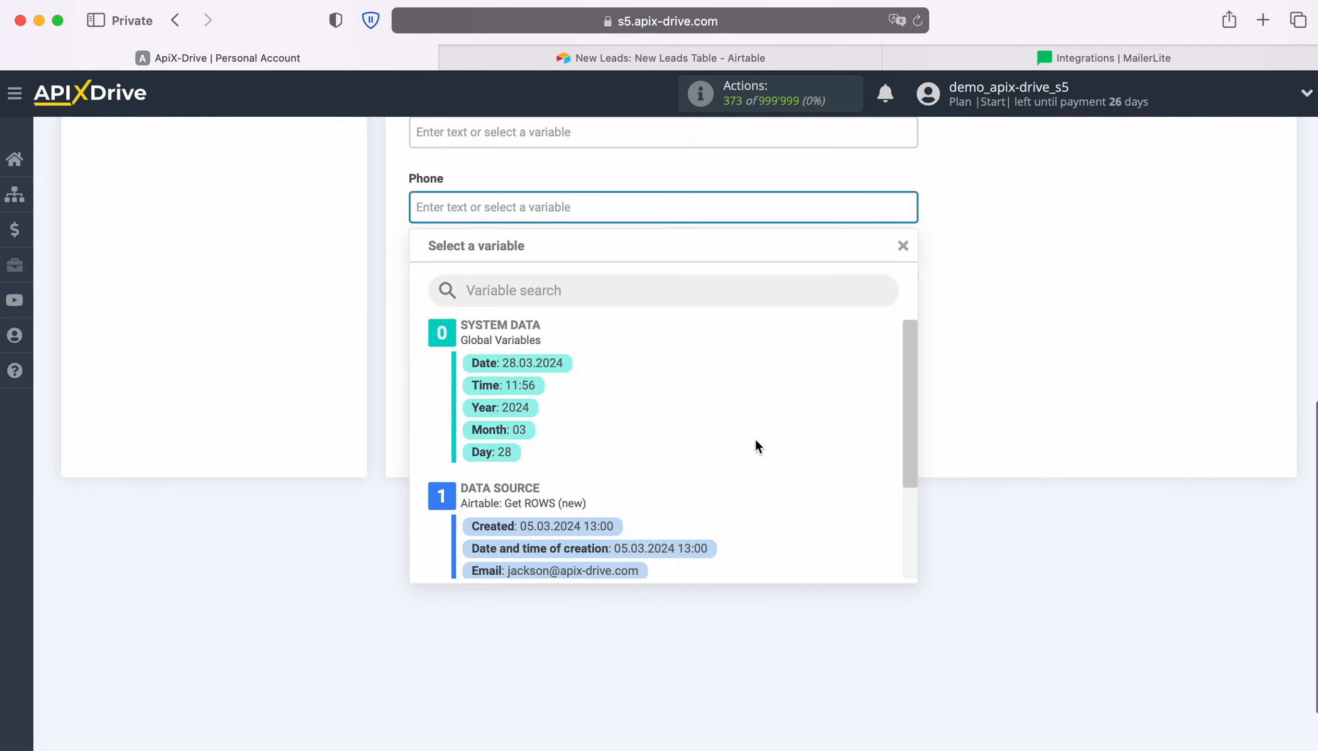
scroll(755, 437, "down", 5)
left_click(582, 510)
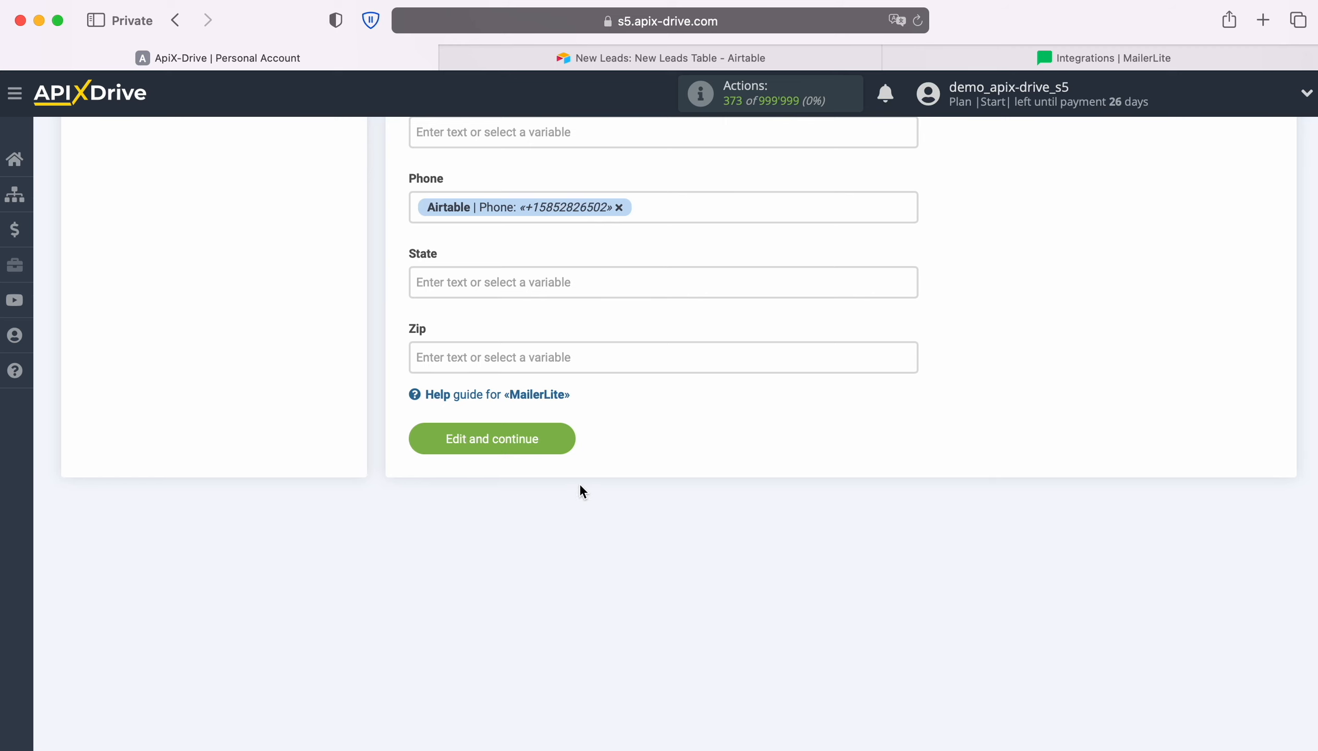
left_click(567, 435)
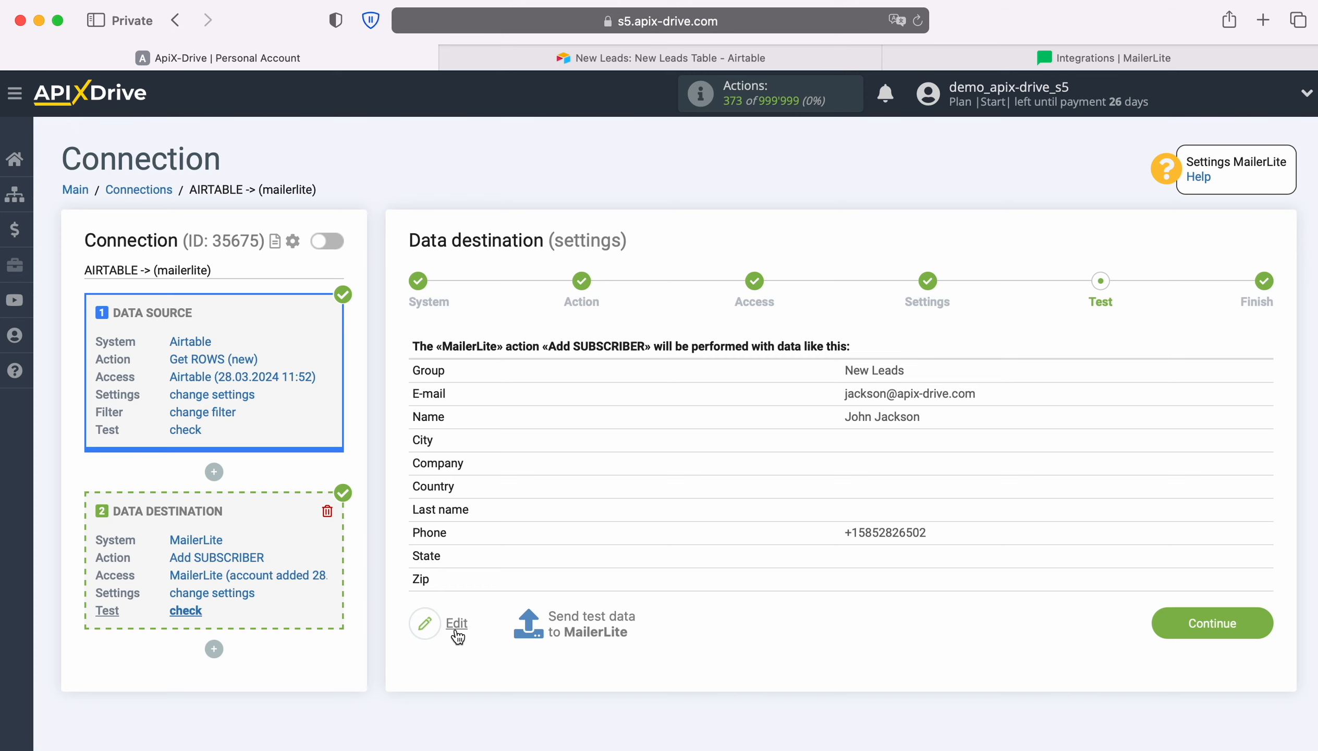
Step: Send the test data to MailerLite, then check the details of the added subscriber in MailerLite's subscriber list
left_click(590, 618)
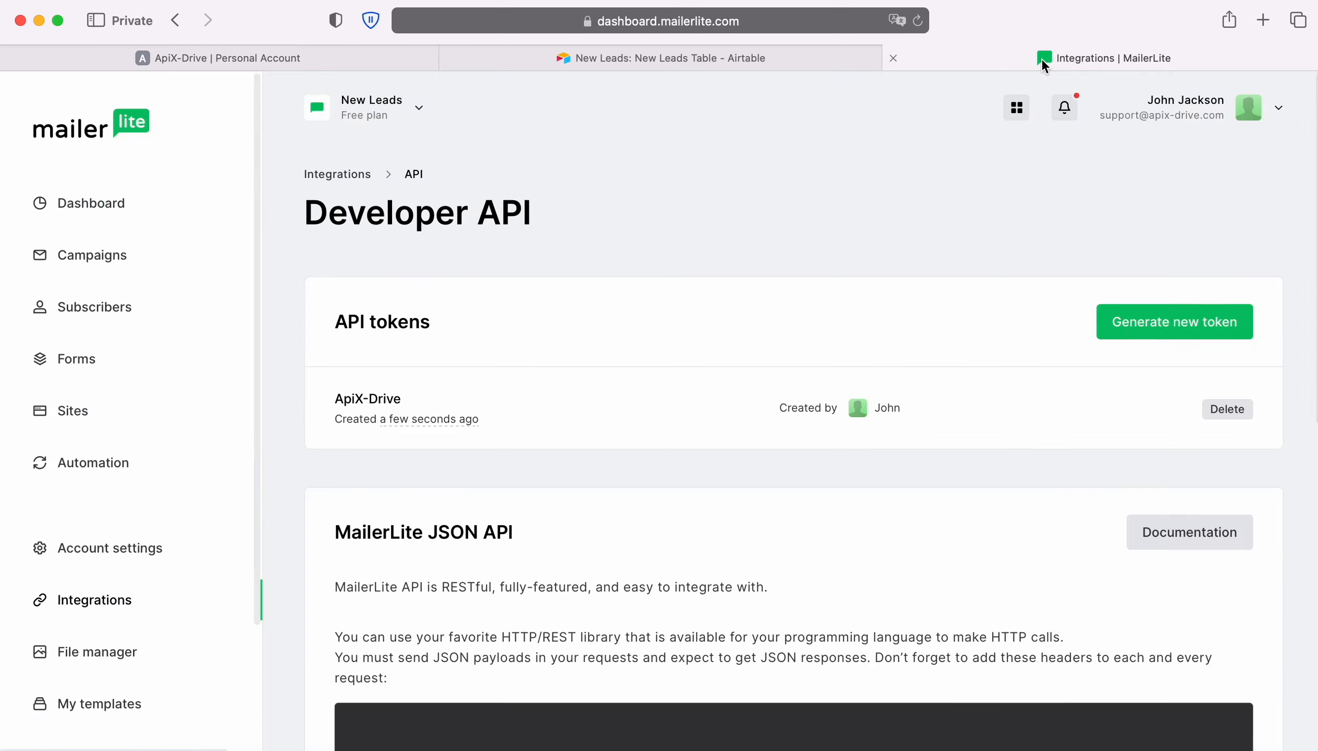
left_click(1021, 62)
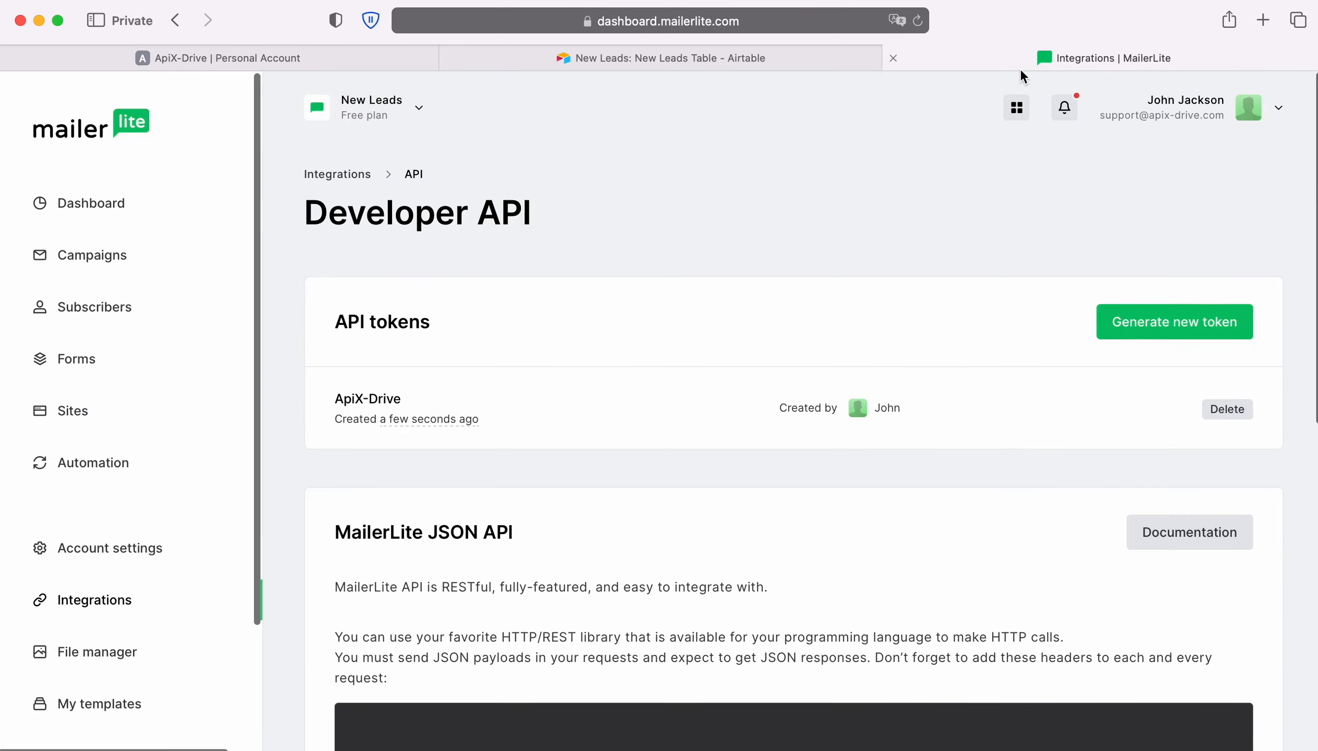
left_click(70, 307)
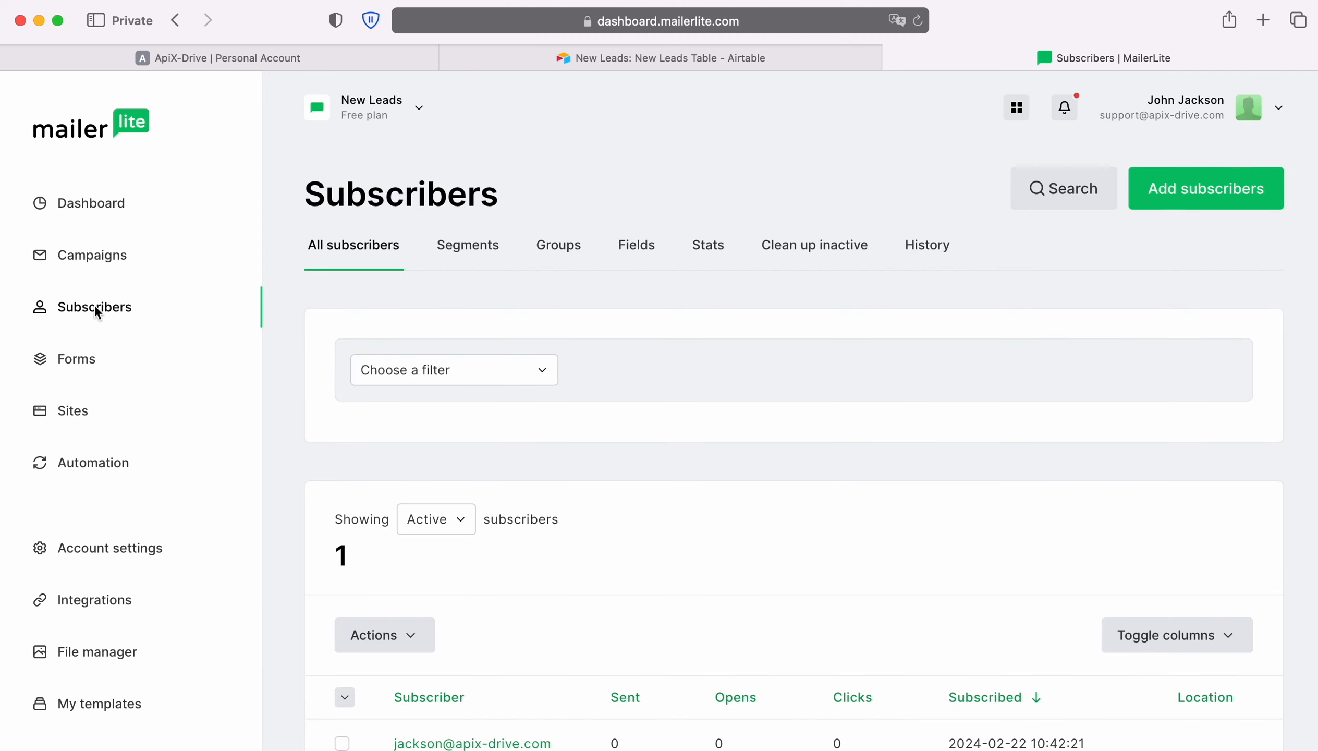
scroll(703, 417, "down", 3)
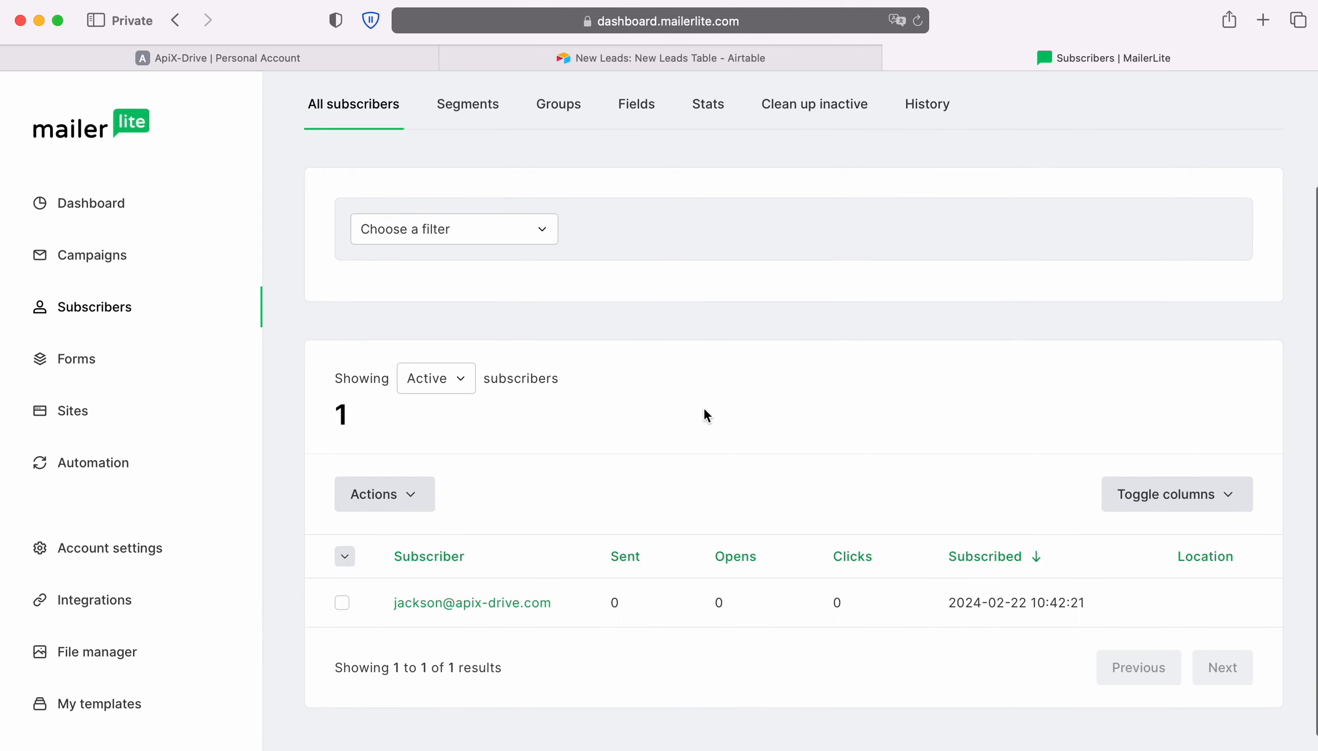
left_click(484, 606)
scroll(484, 606, "down", 6)
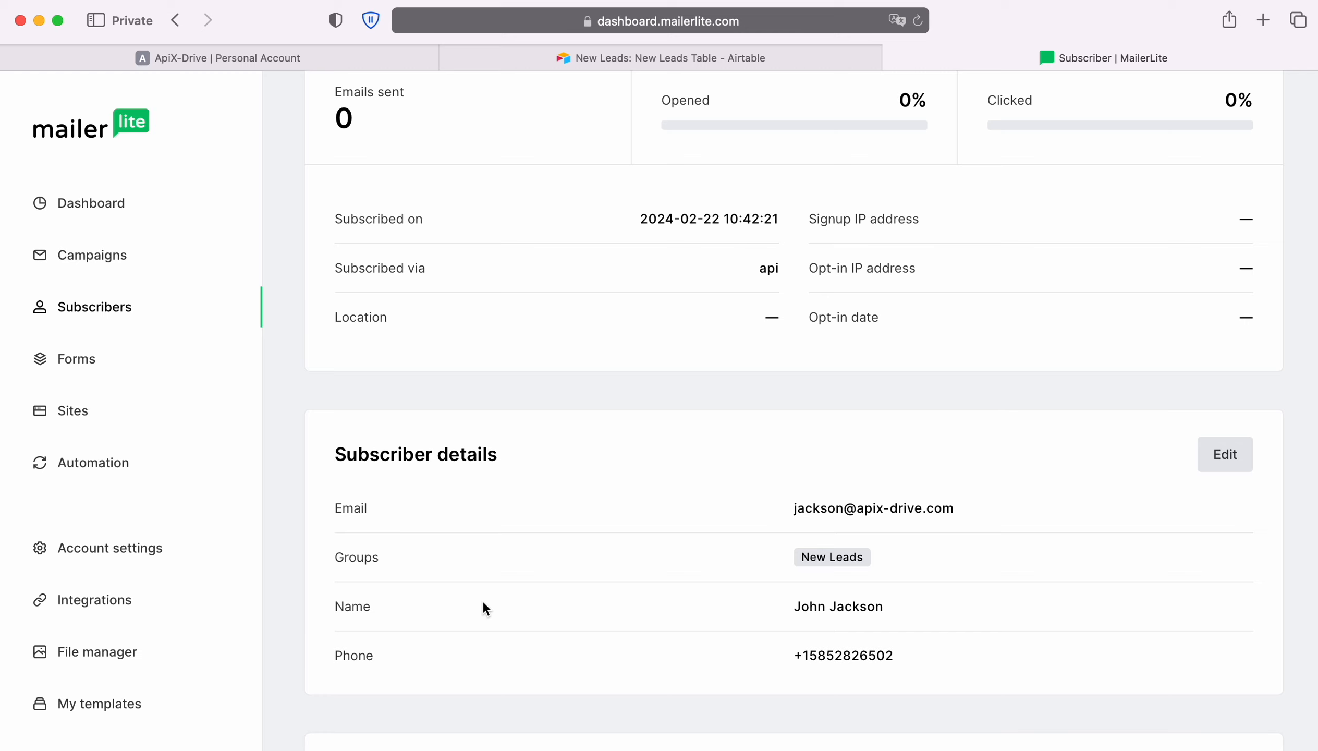
Step: Return to ApiX-Drive, finish the data destination setup and enable automatic updates for the connection
left_click(140, 56)
left_click(1261, 665)
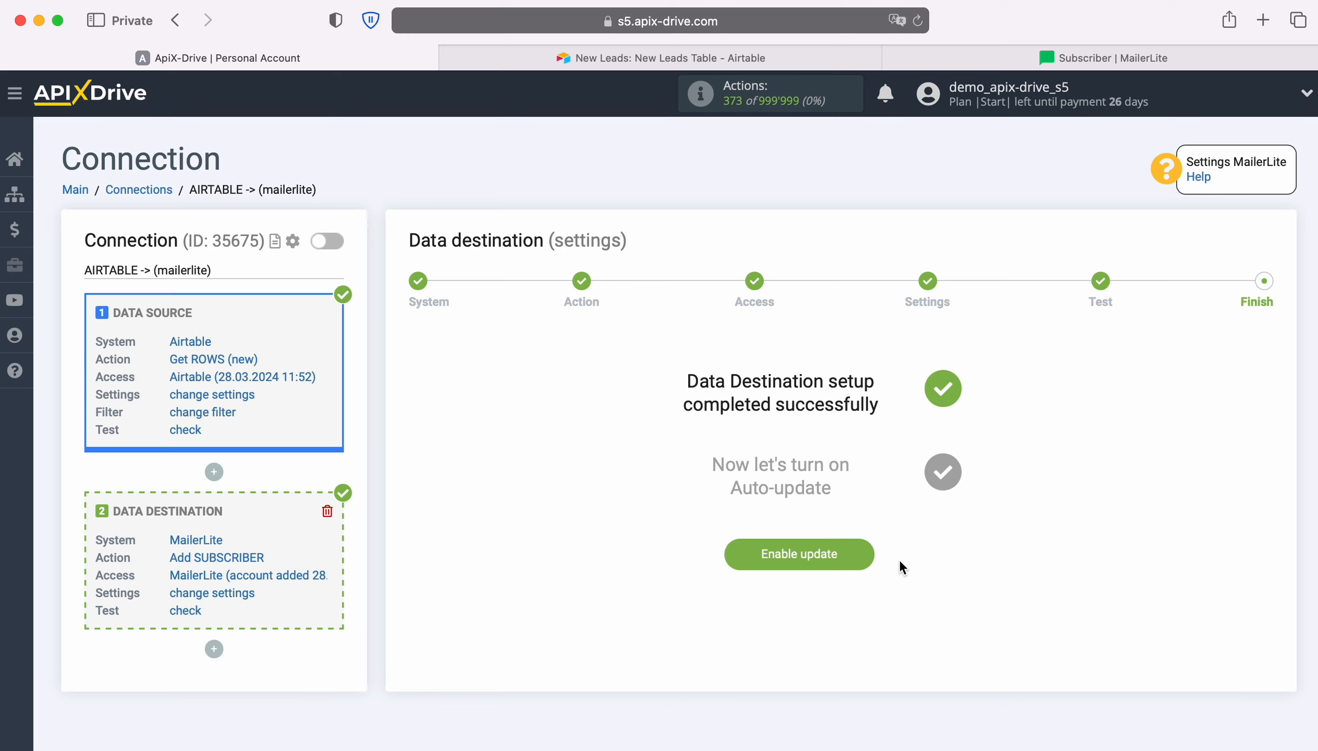
left_click(871, 548)
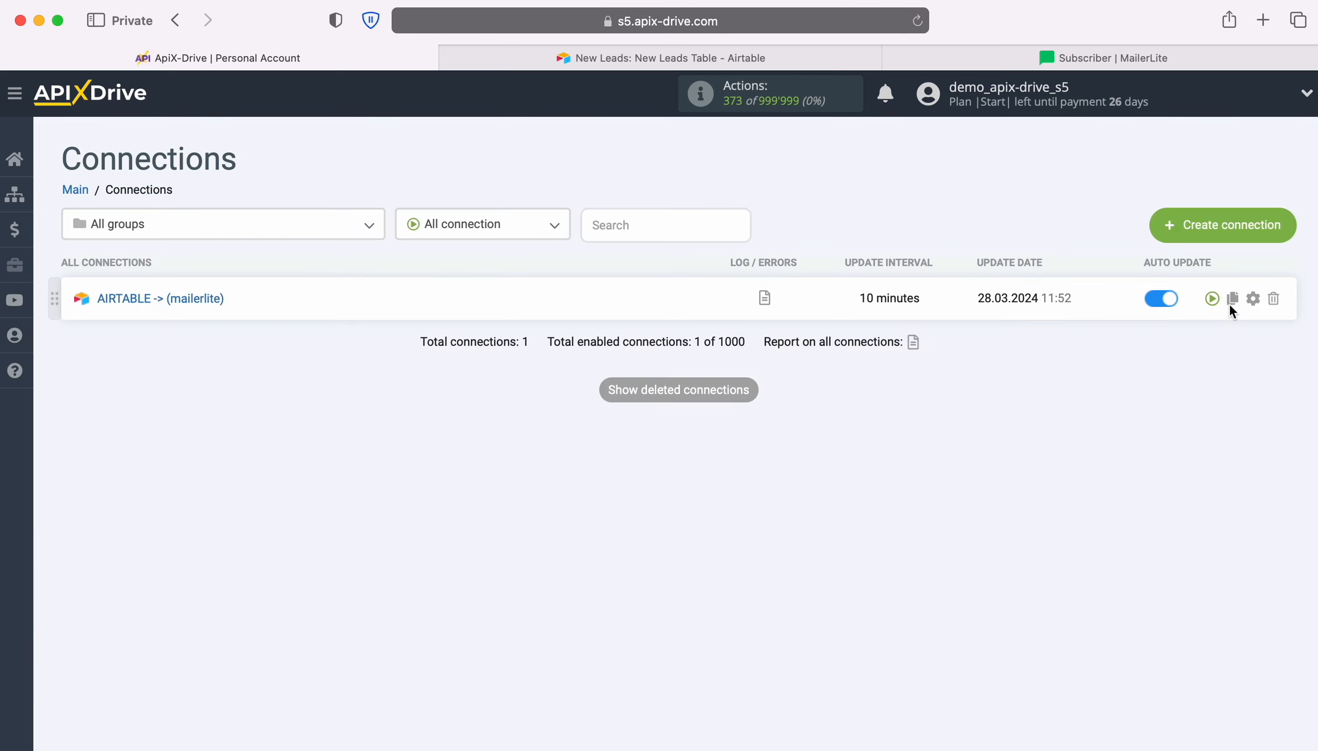
Step: Set the update interval of the AIRTABLE -> (mailerlite) connection to 5 minutes and save the connection setup
left_click(1252, 298)
left_click(792, 428)
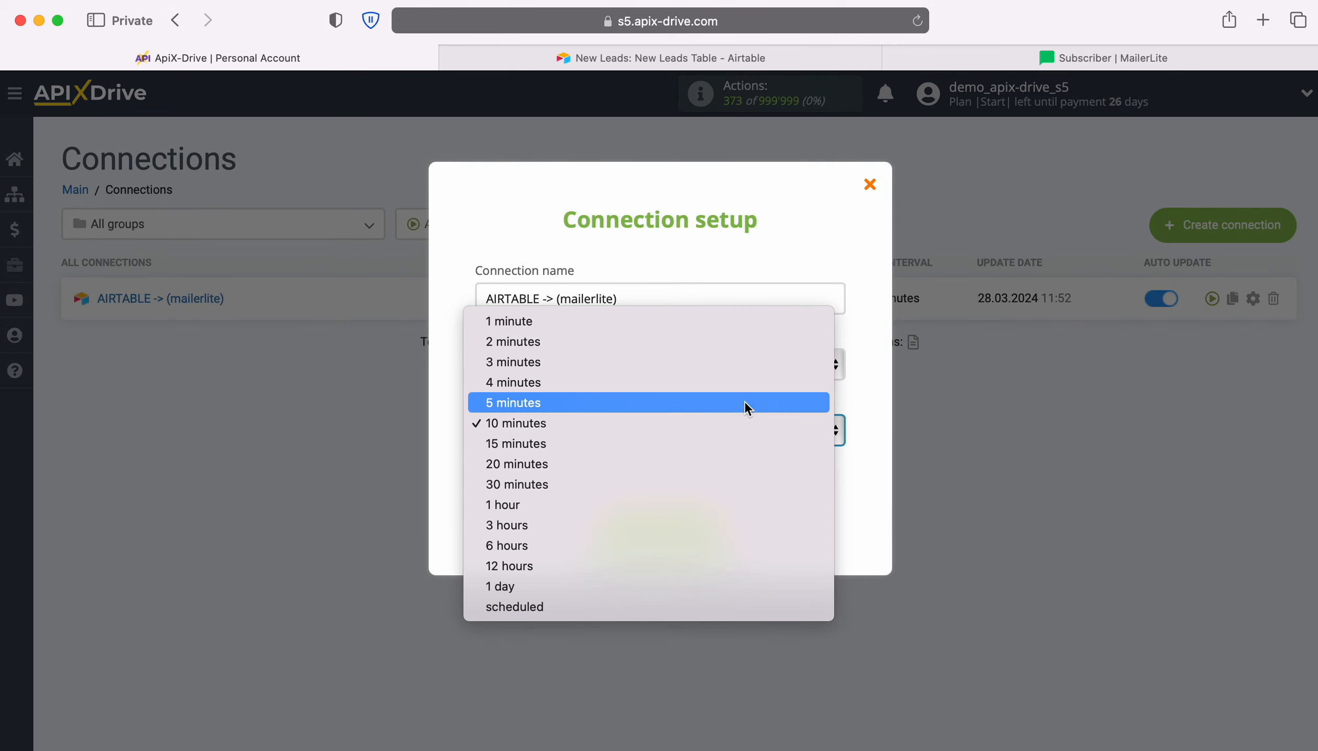
left_click(748, 402)
left_click(723, 533)
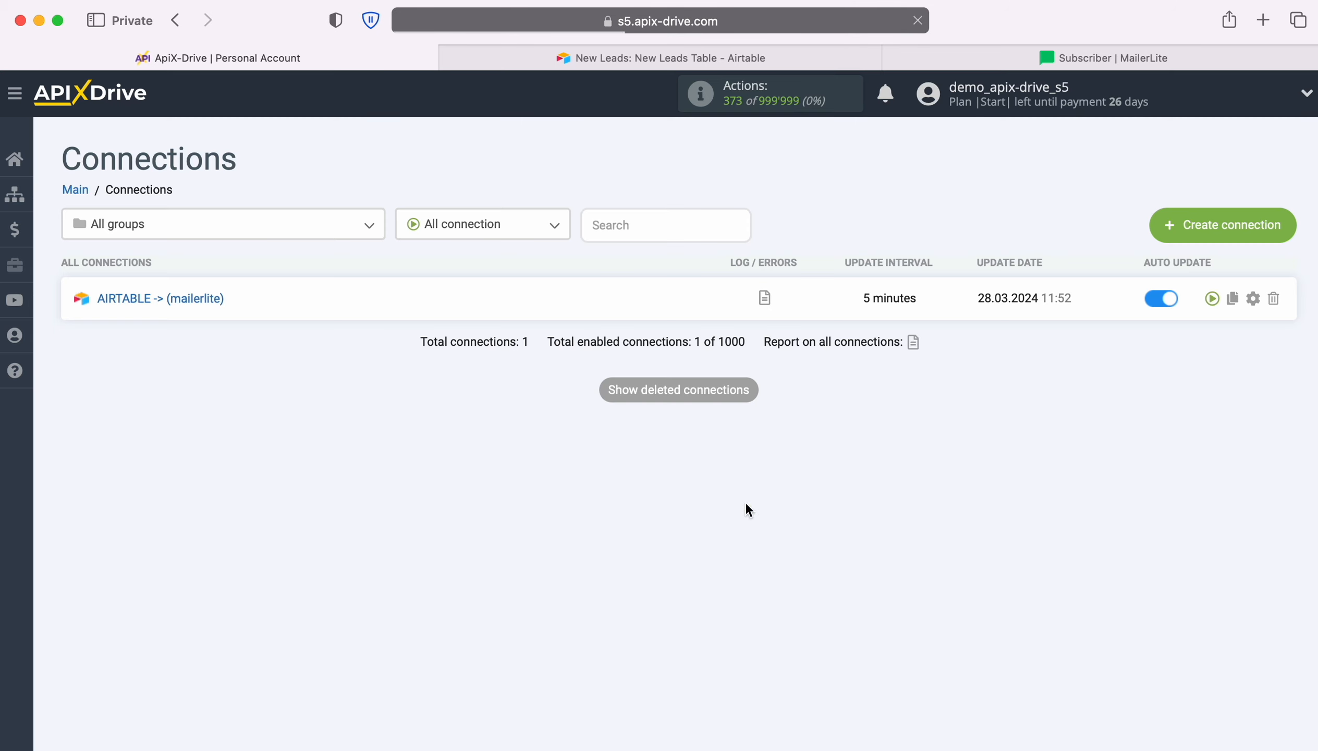